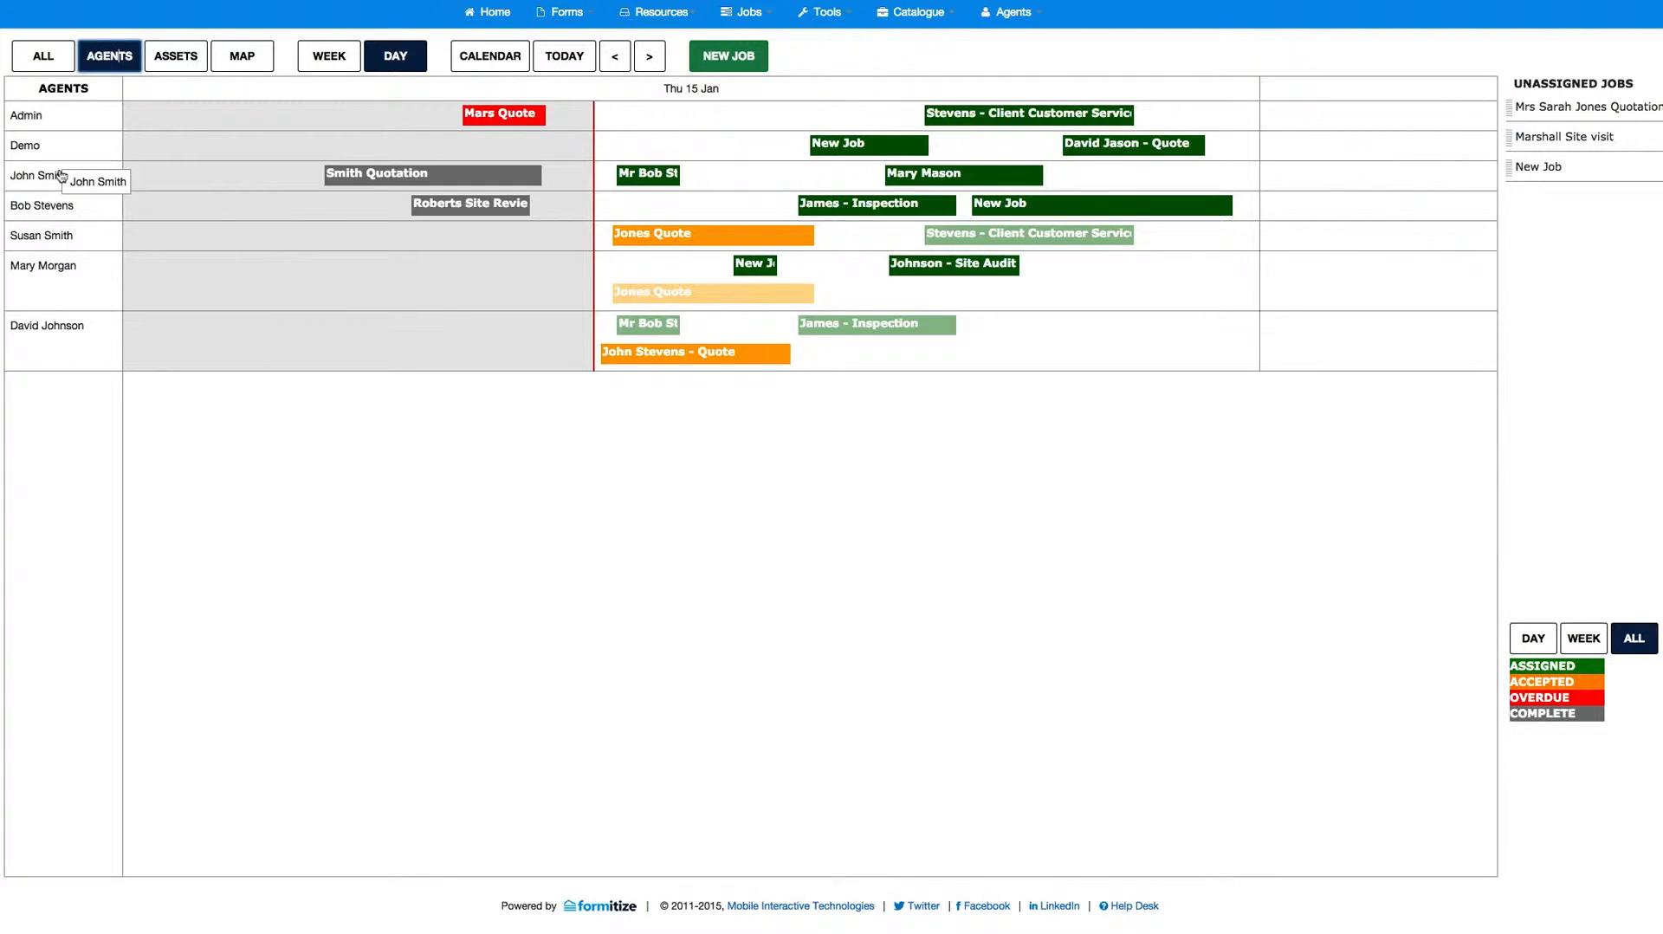
Step: Create a new job on the Admin agent's row for 15 Jan 2015, starting at about 13:22 with a duration of about 48 minutes
{"action": "mouse_move", "coordinate": [451, 177]}
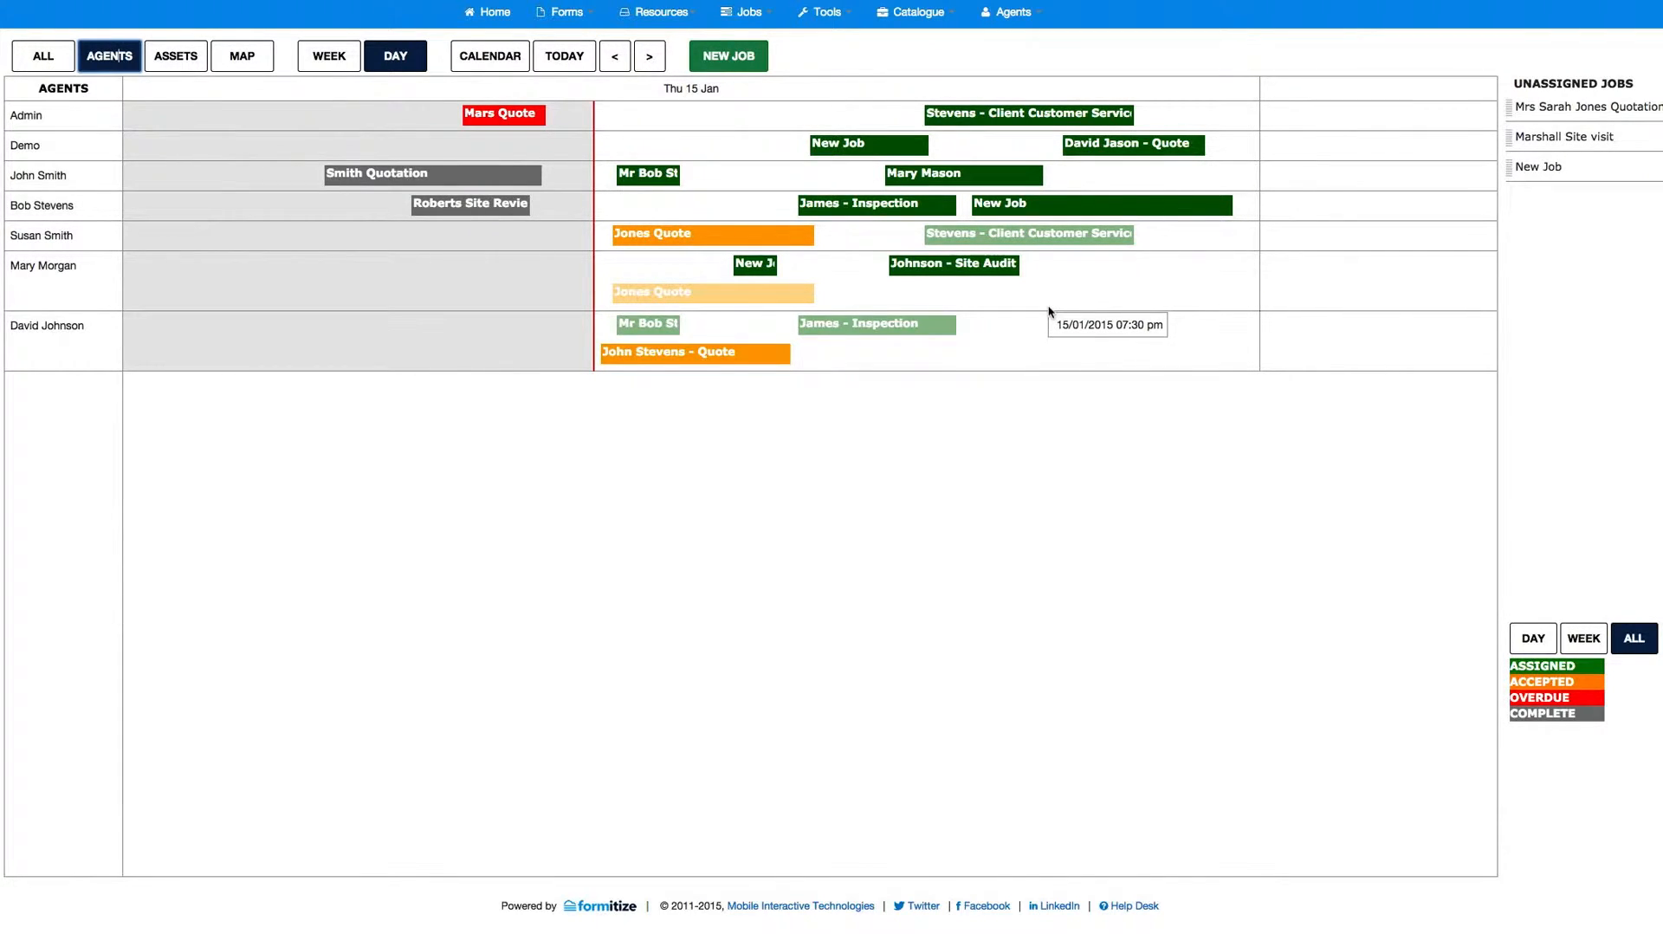
{"action": "mouse_move", "coordinate": [957, 271]}
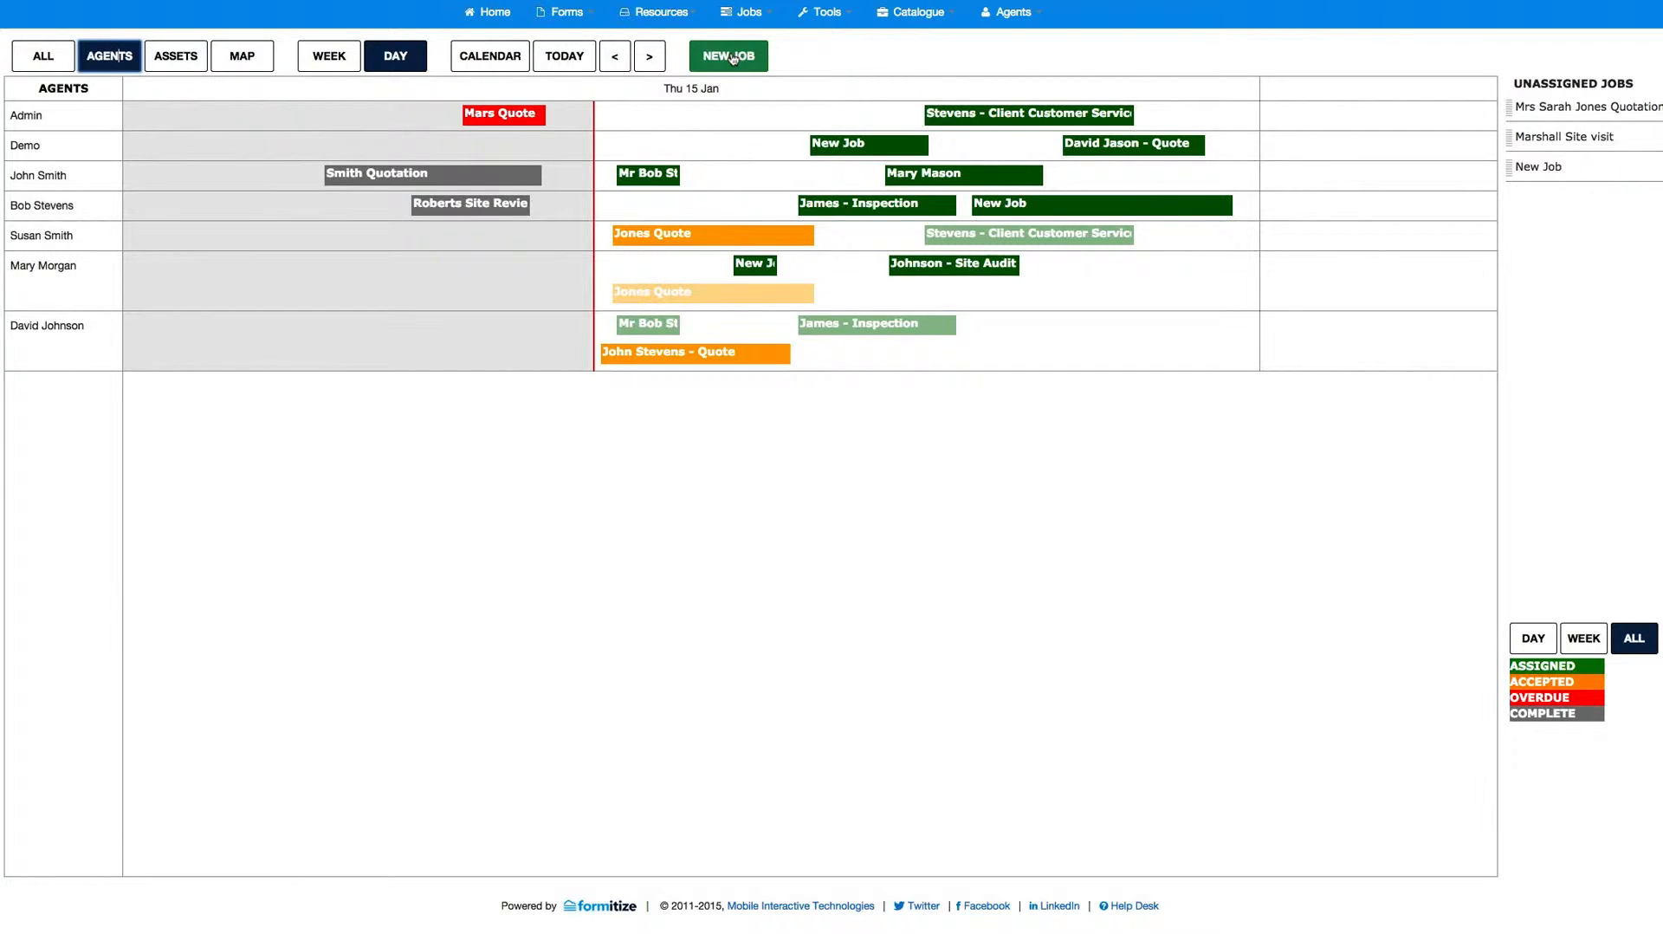
{"action": "left_click", "coordinate": [756, 110]}
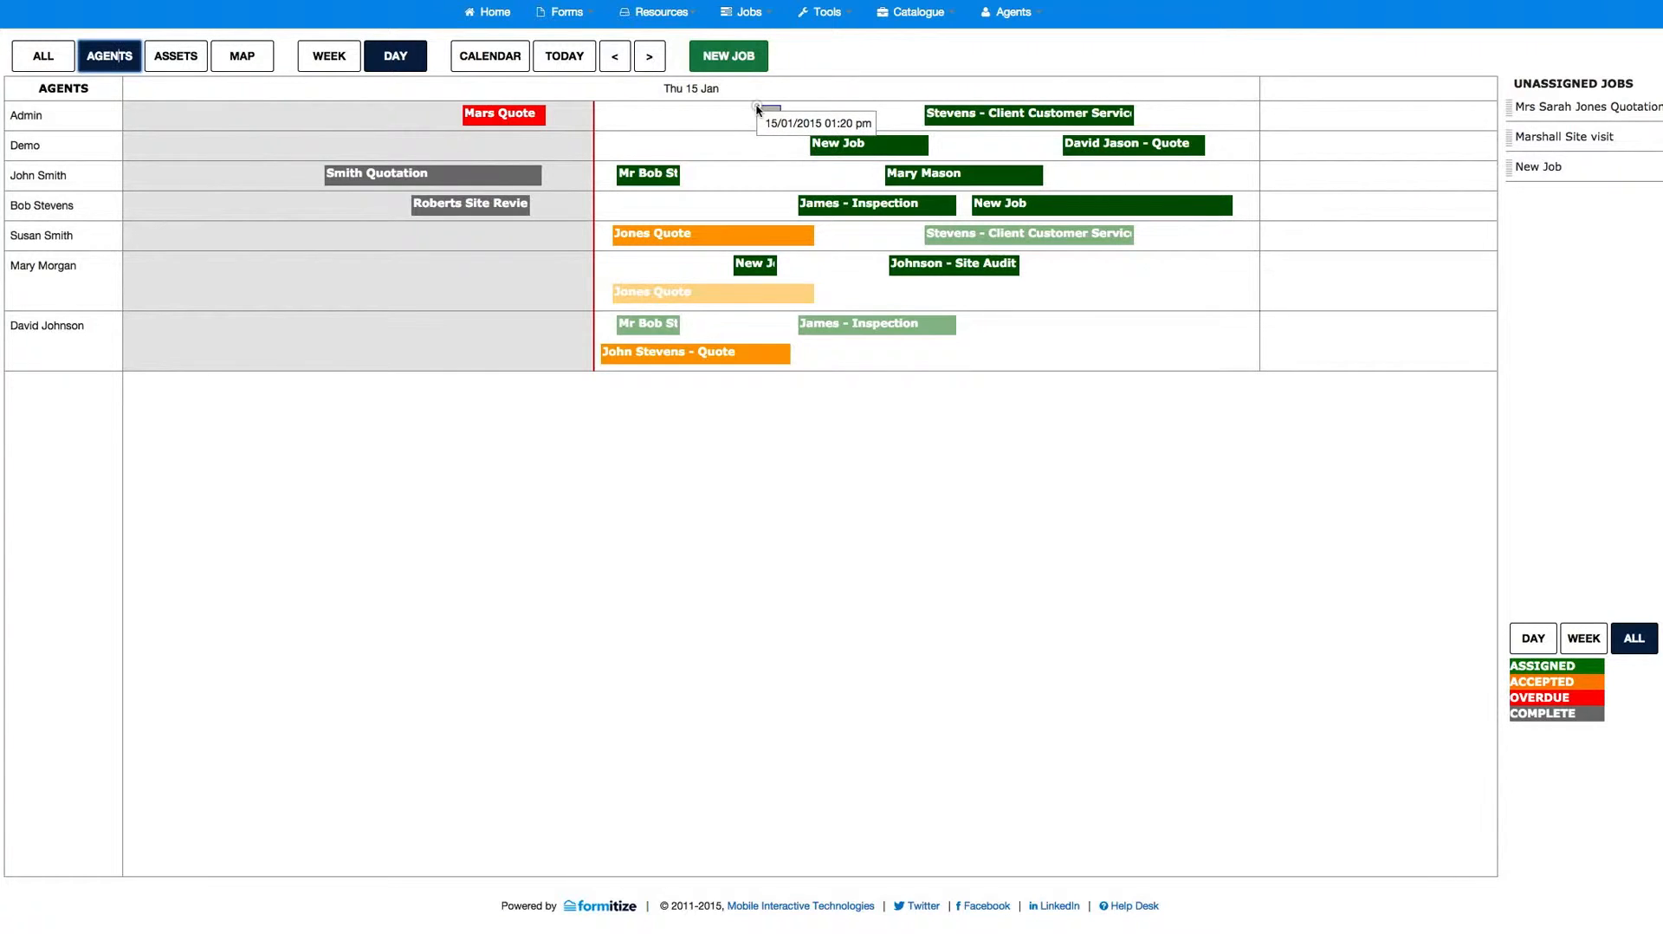
{"action": "left_click_drag", "start_coordinate": [757, 110], "coordinate": [795, 108]}
{"action": "left_click", "coordinate": [795, 109]}
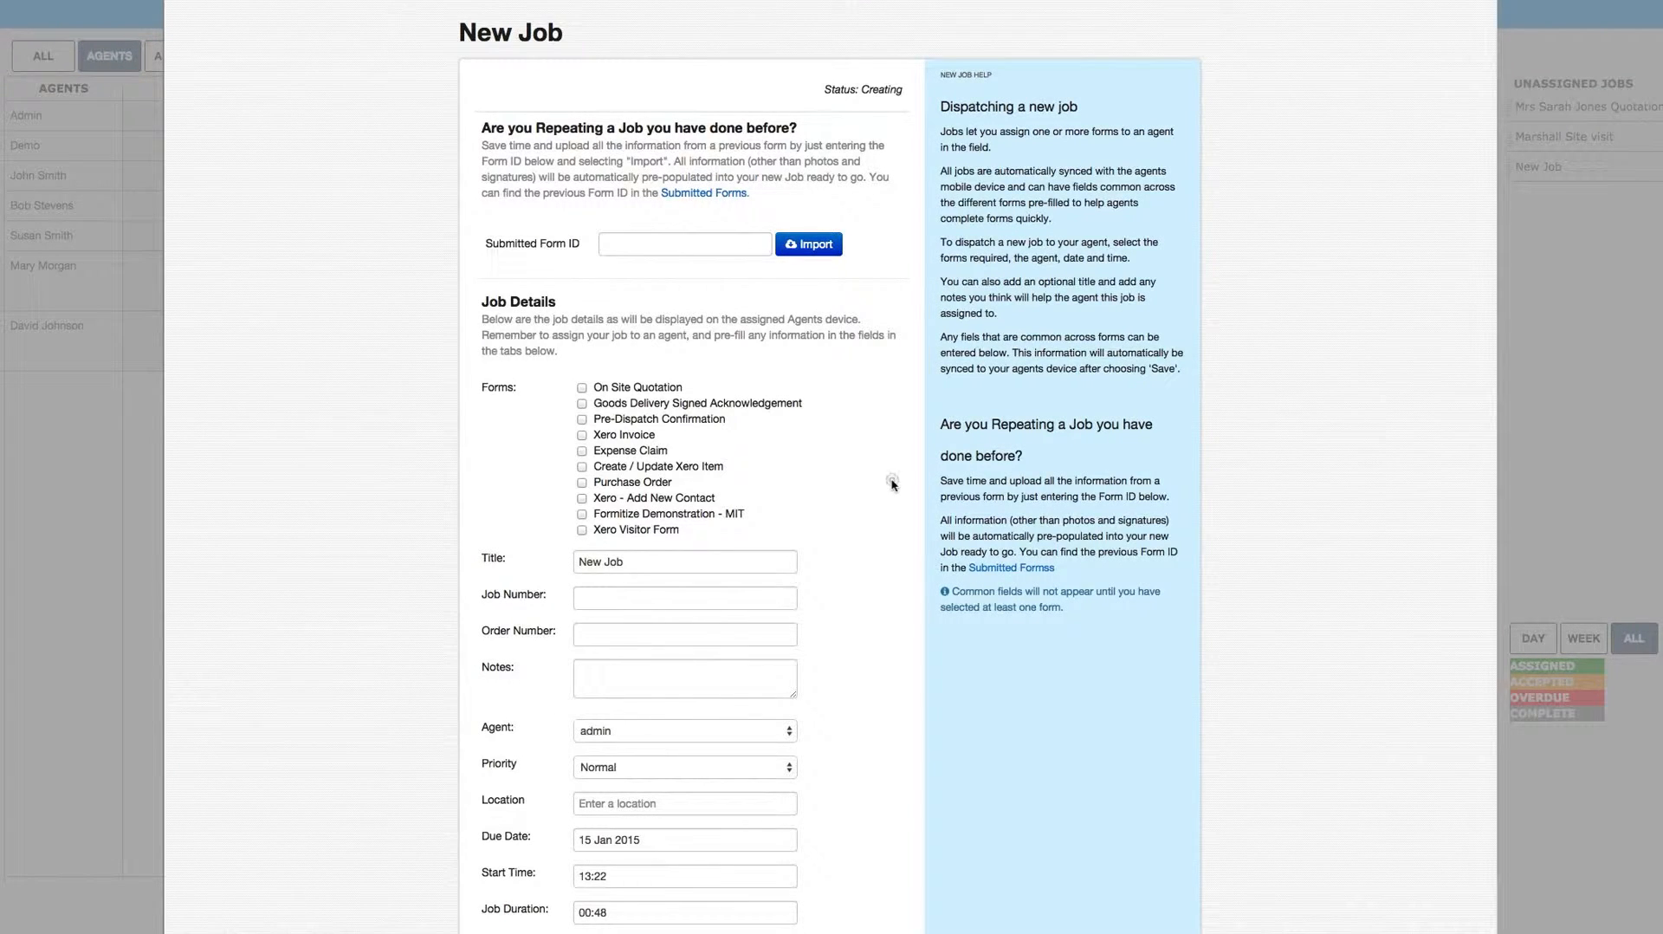
Step: Attach the Pre-Dispatch Confirmation and Create / Update Xero Item forms to the new job
{"action": "scroll", "coordinate": [911, 476], "scroll_direction": "down", "scroll_amount": 3}
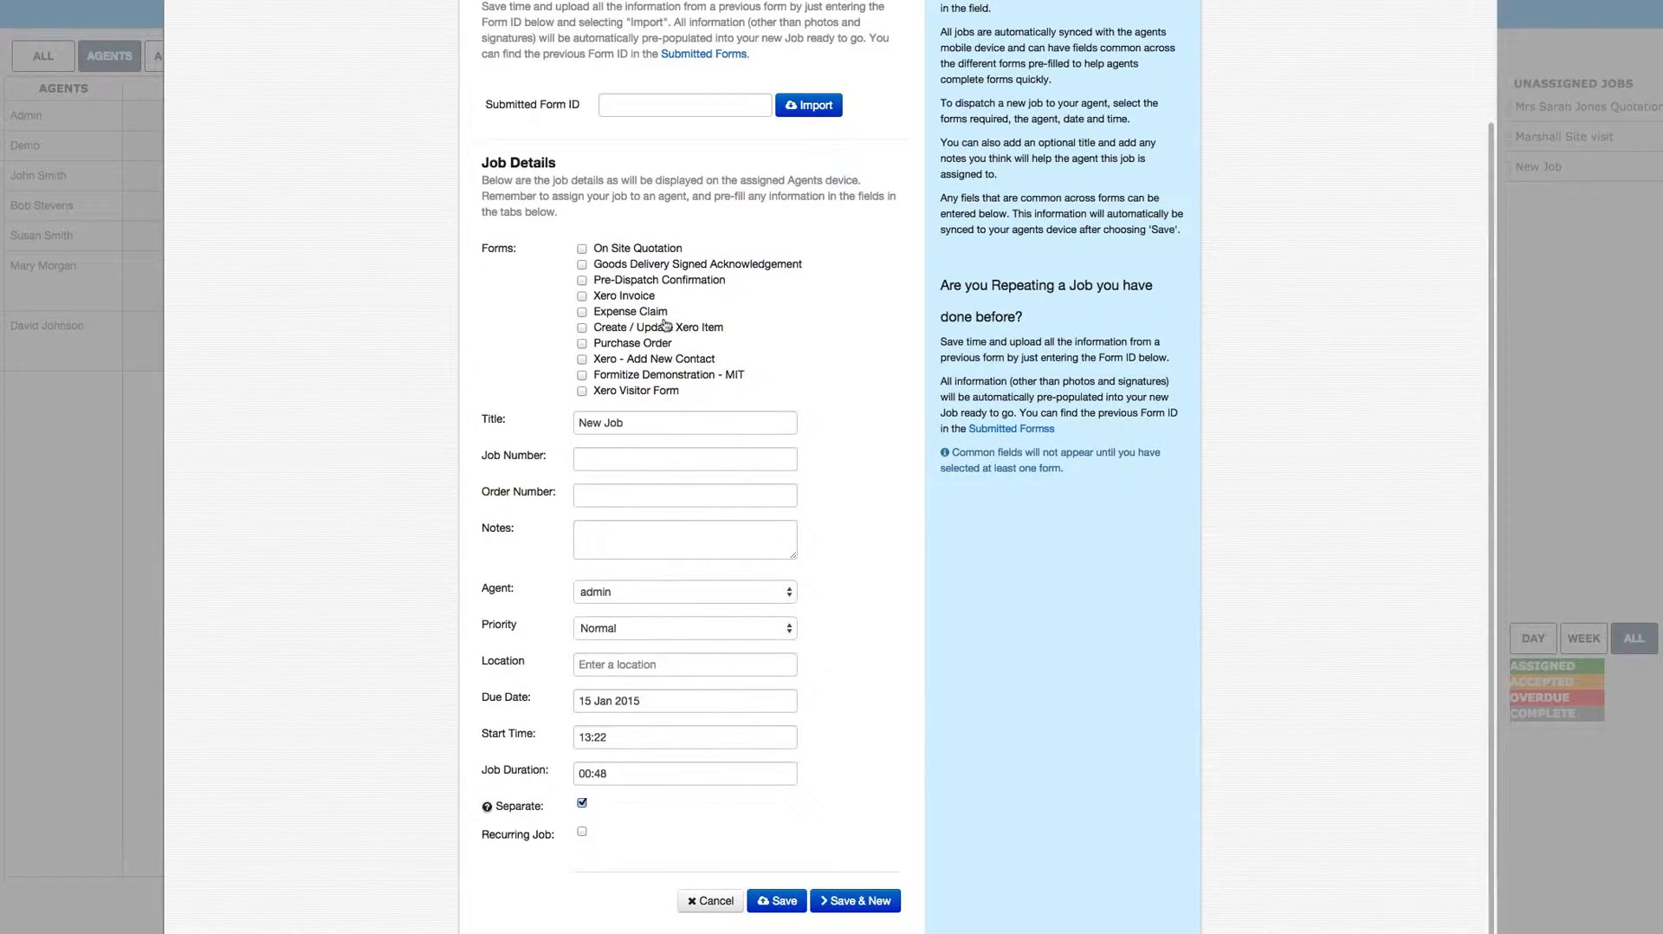
{"action": "left_click", "coordinate": [582, 281]}
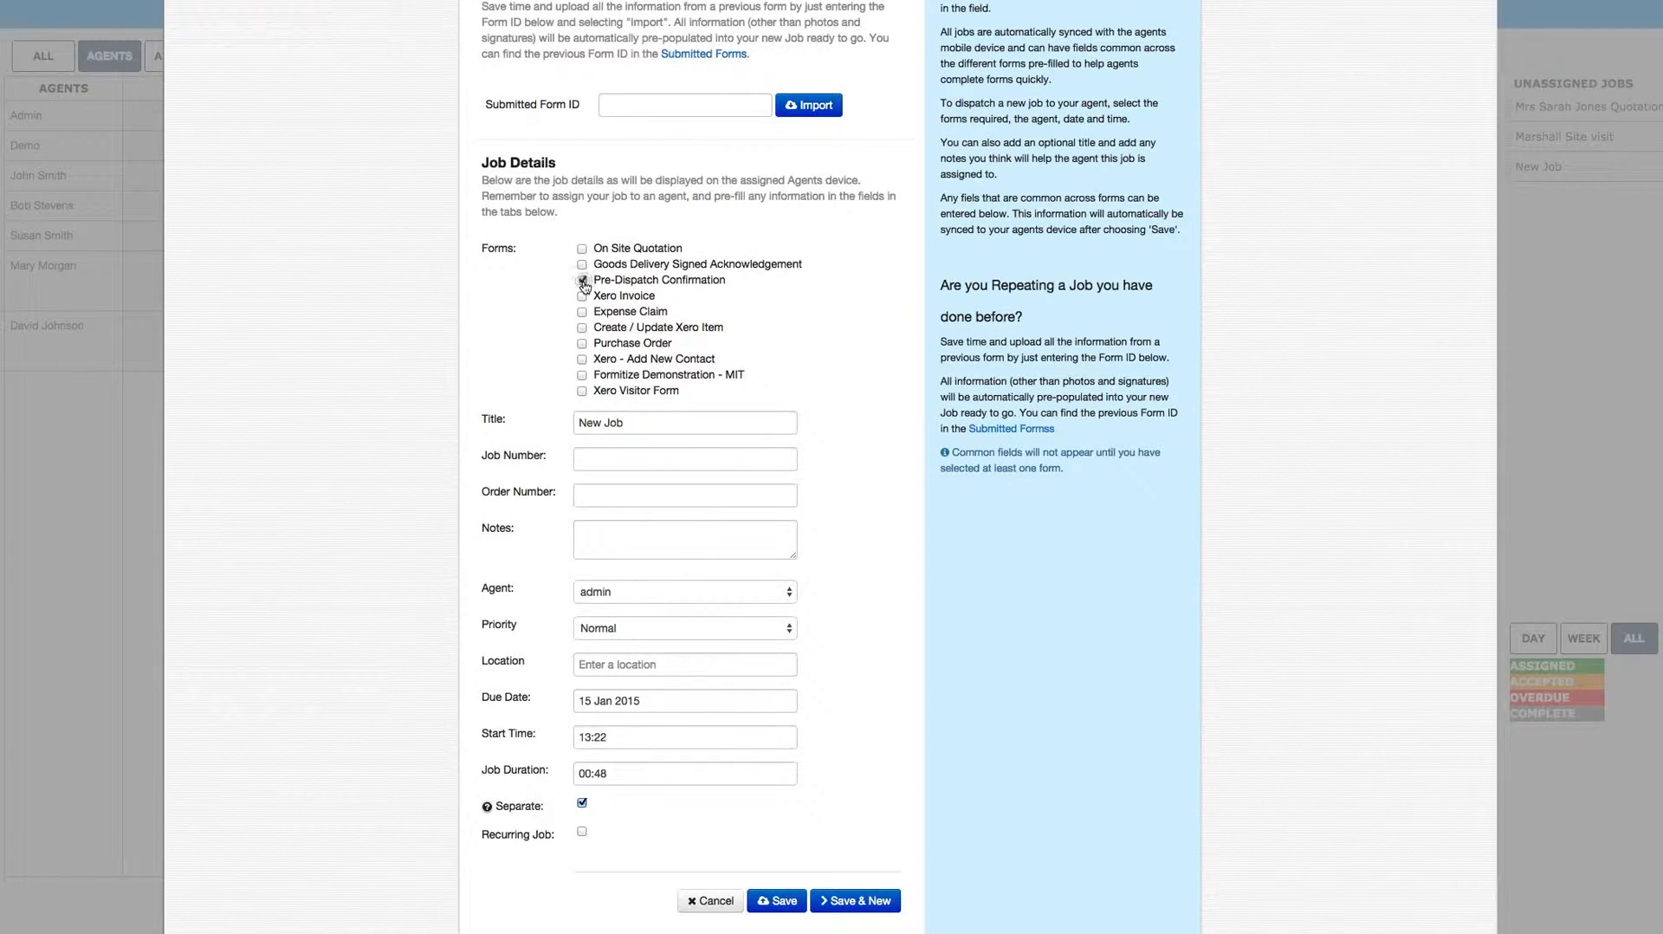
{"action": "left_click", "coordinate": [584, 331]}
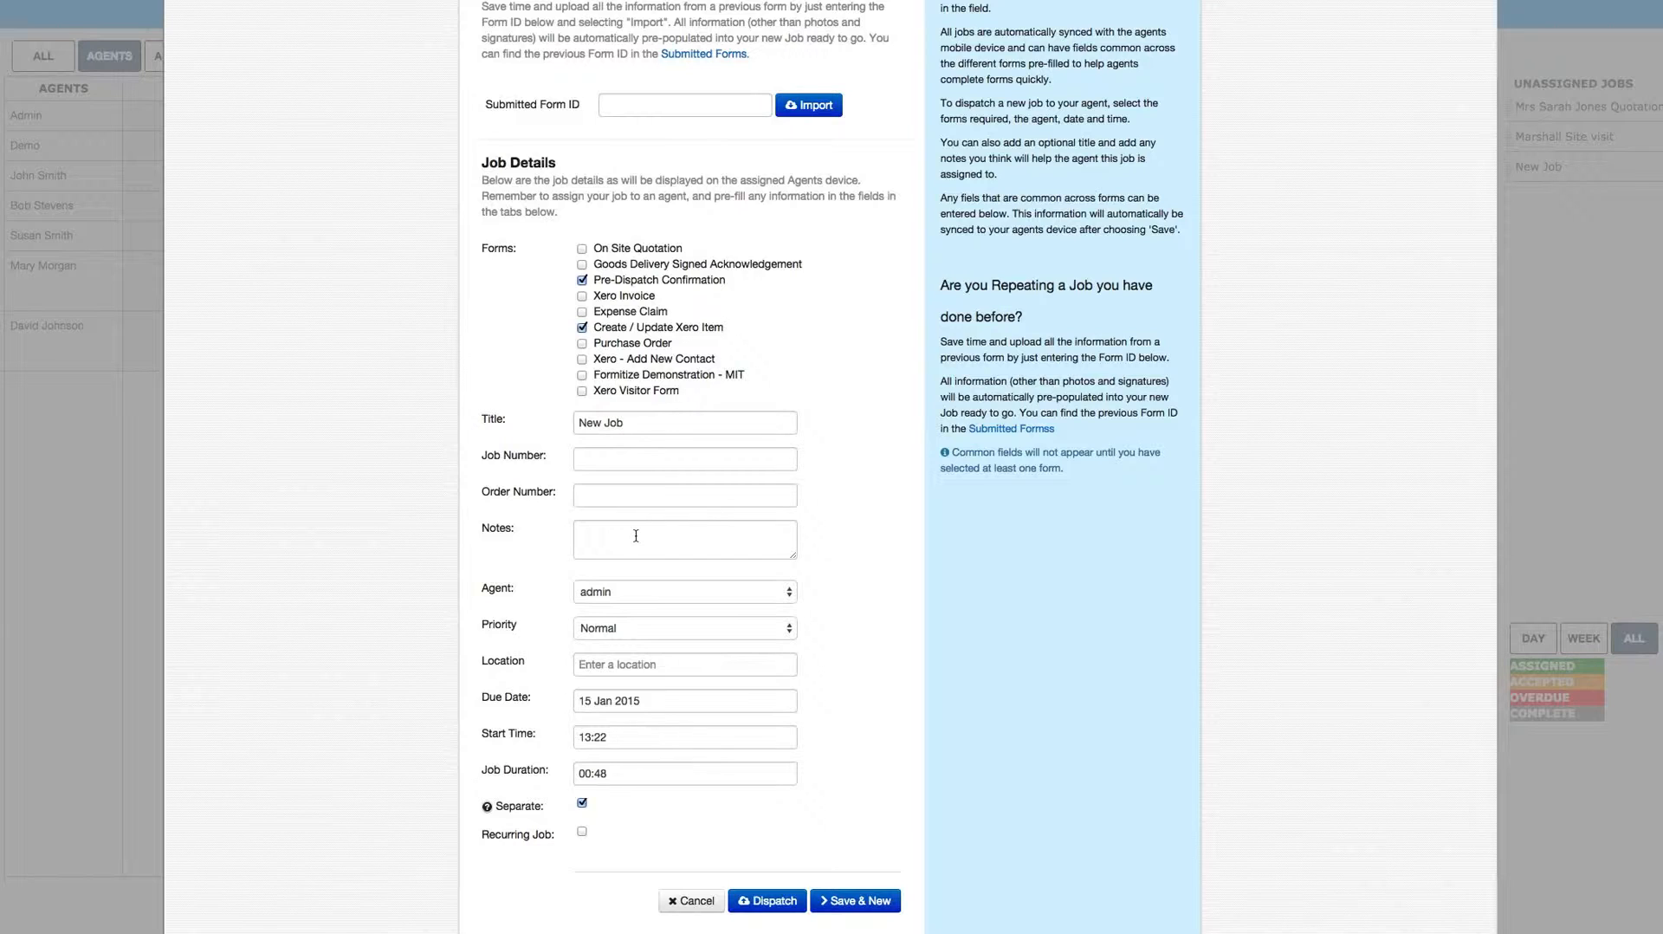
Step: Assign the new job to the fourth agent listed and set its priority to High
{"action": "left_click", "coordinate": [761, 596]}
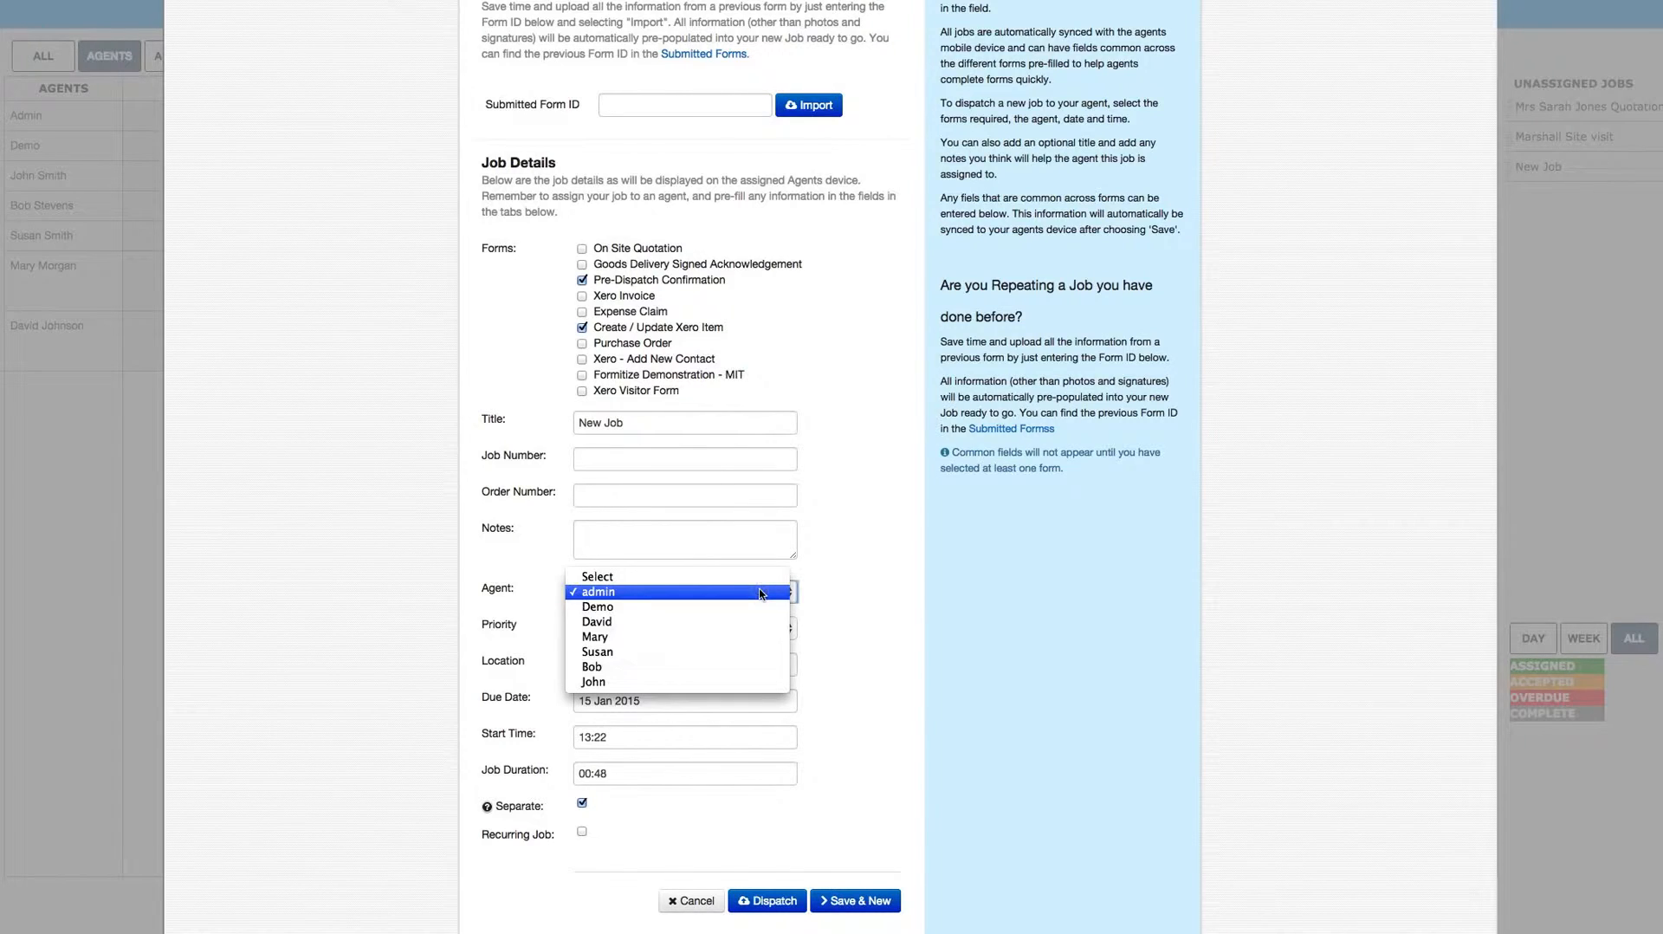
{"action": "left_click", "coordinate": [748, 644]}
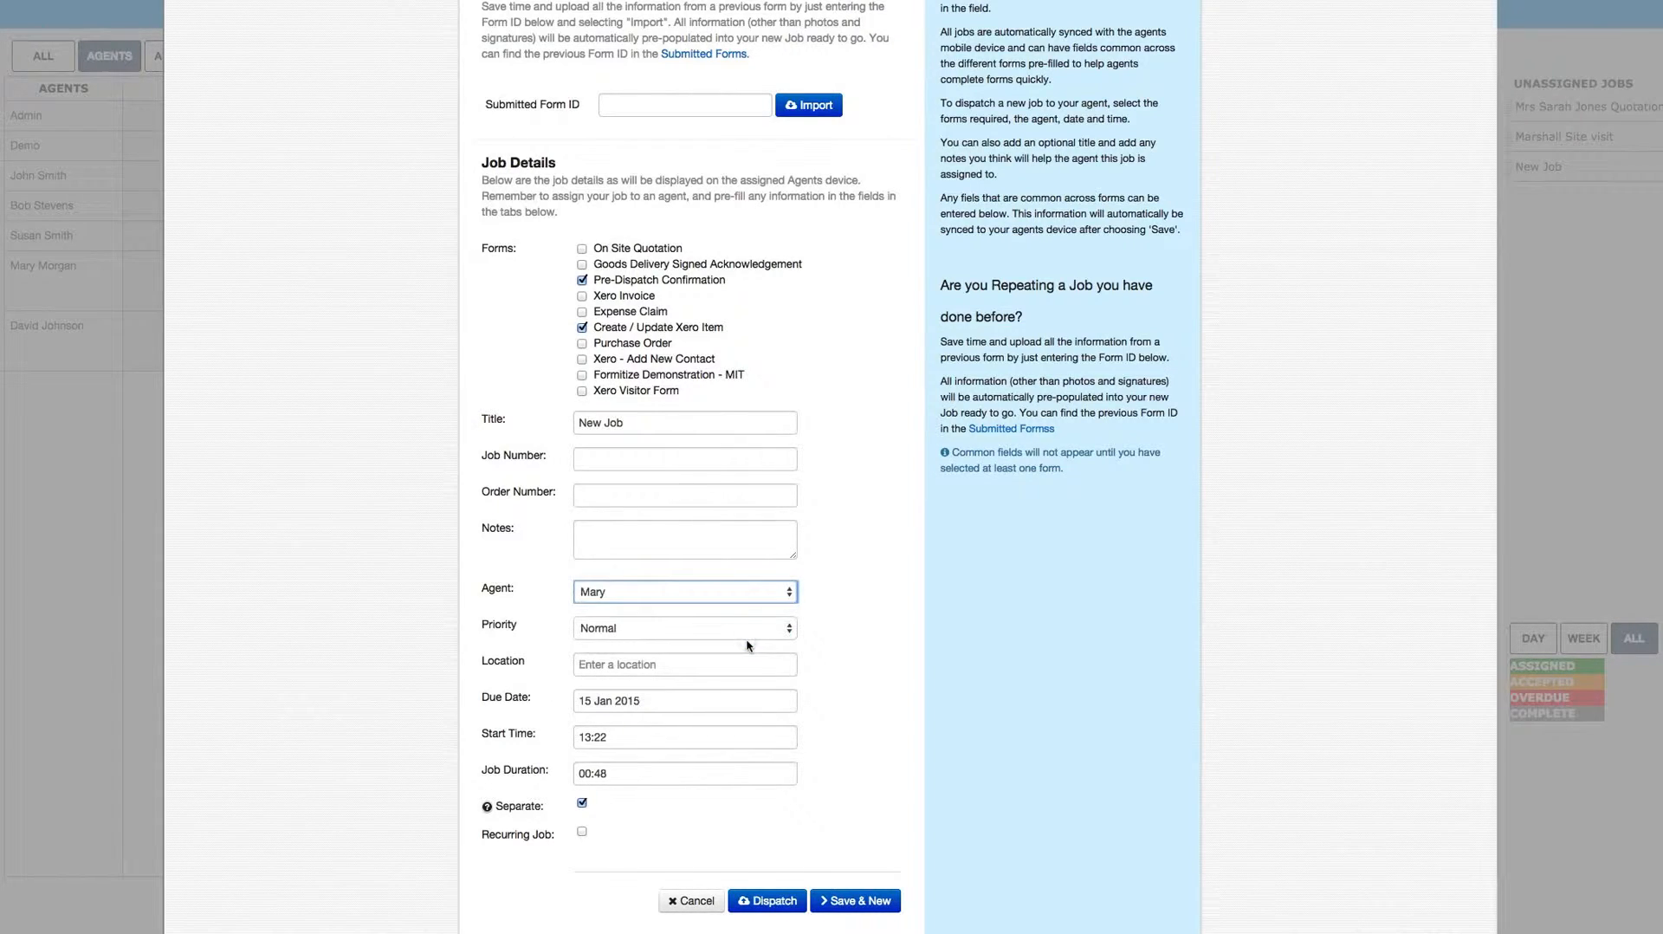
{"action": "left_click", "coordinate": [682, 632]}
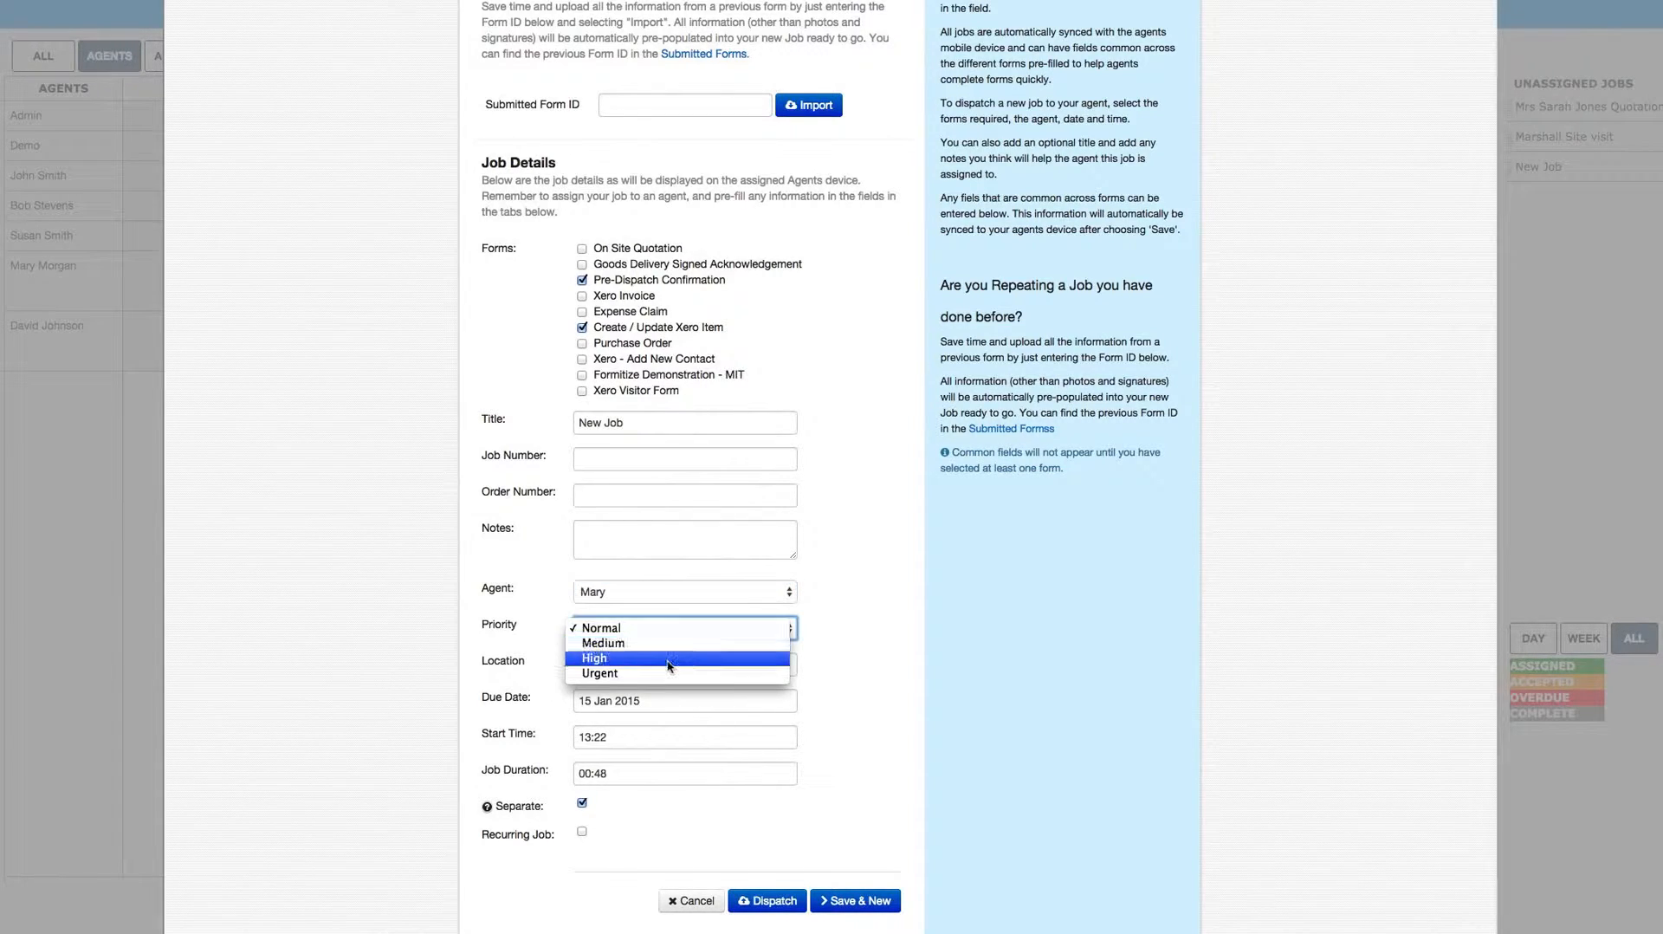
{"action": "left_click", "coordinate": [670, 664]}
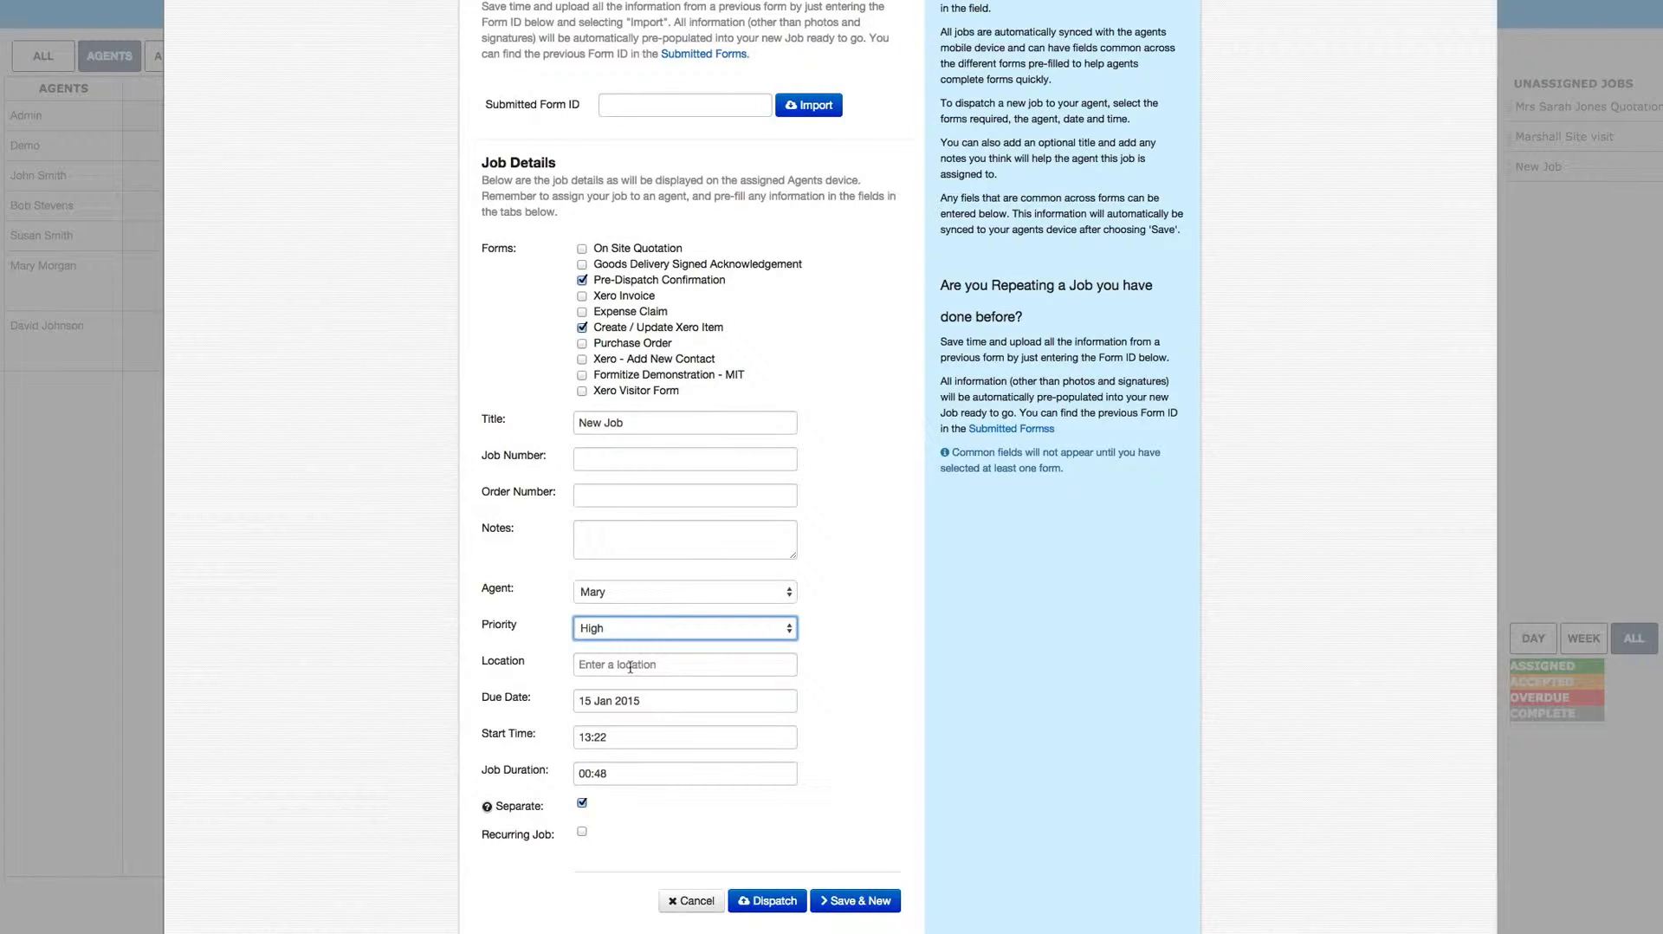
Step: Look up a street address for the job's location and use the second suggested address
{"action": "left_click", "coordinate": [630, 666]}
{"action": "type", "text": "45"}
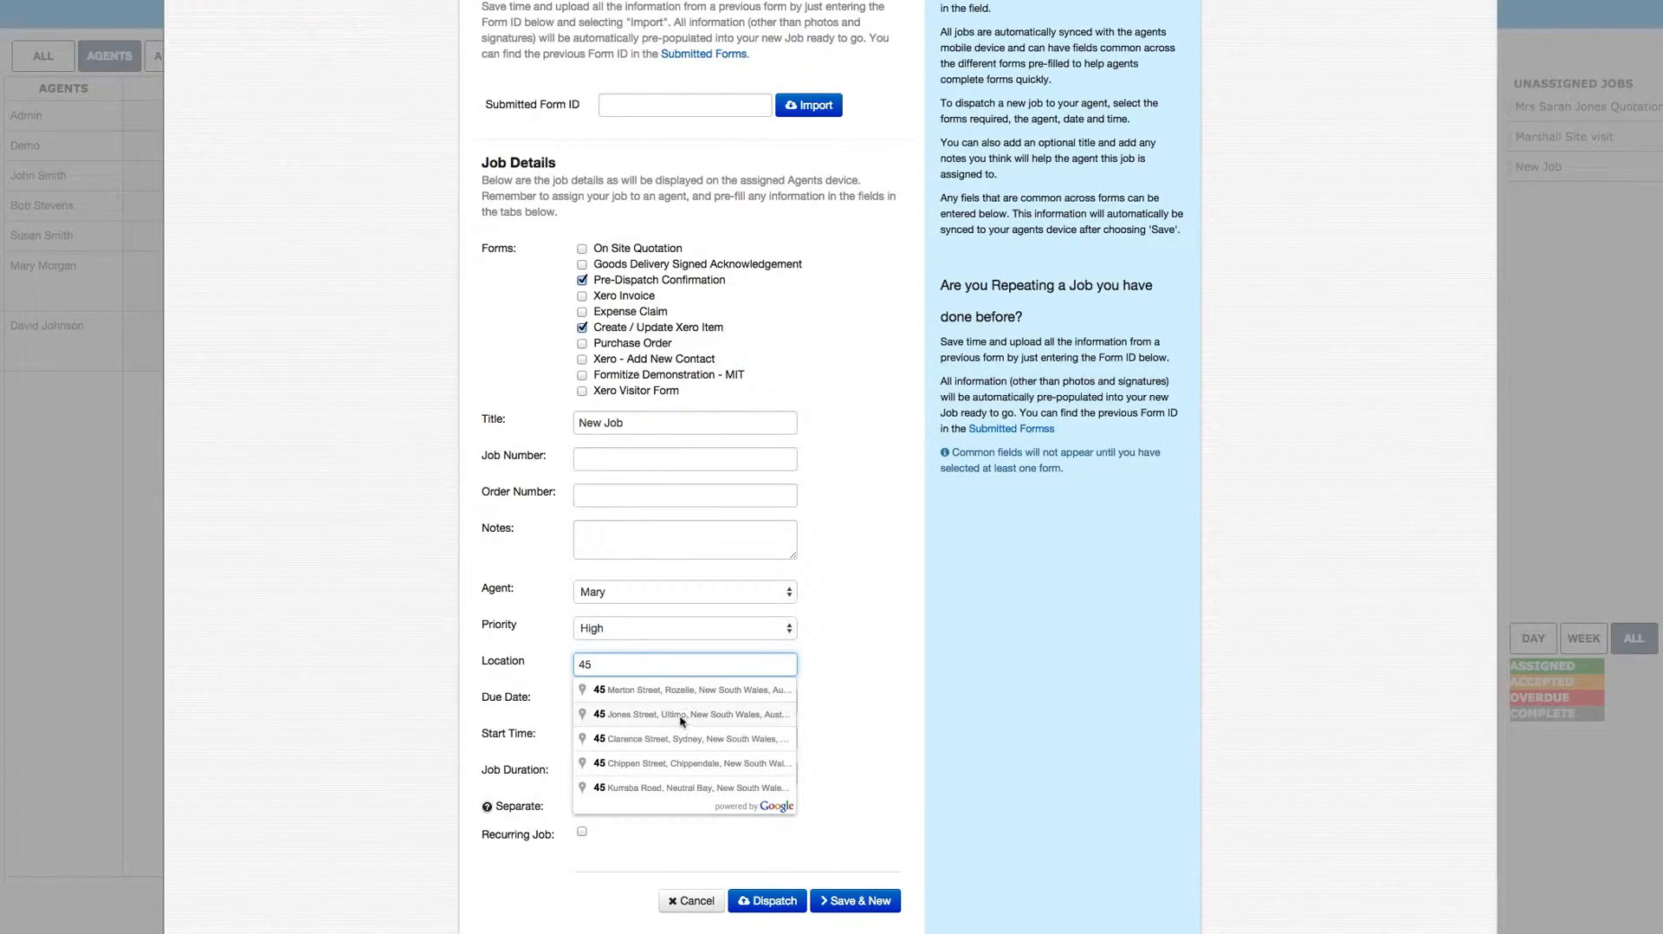
{"action": "left_click", "coordinate": [681, 717]}
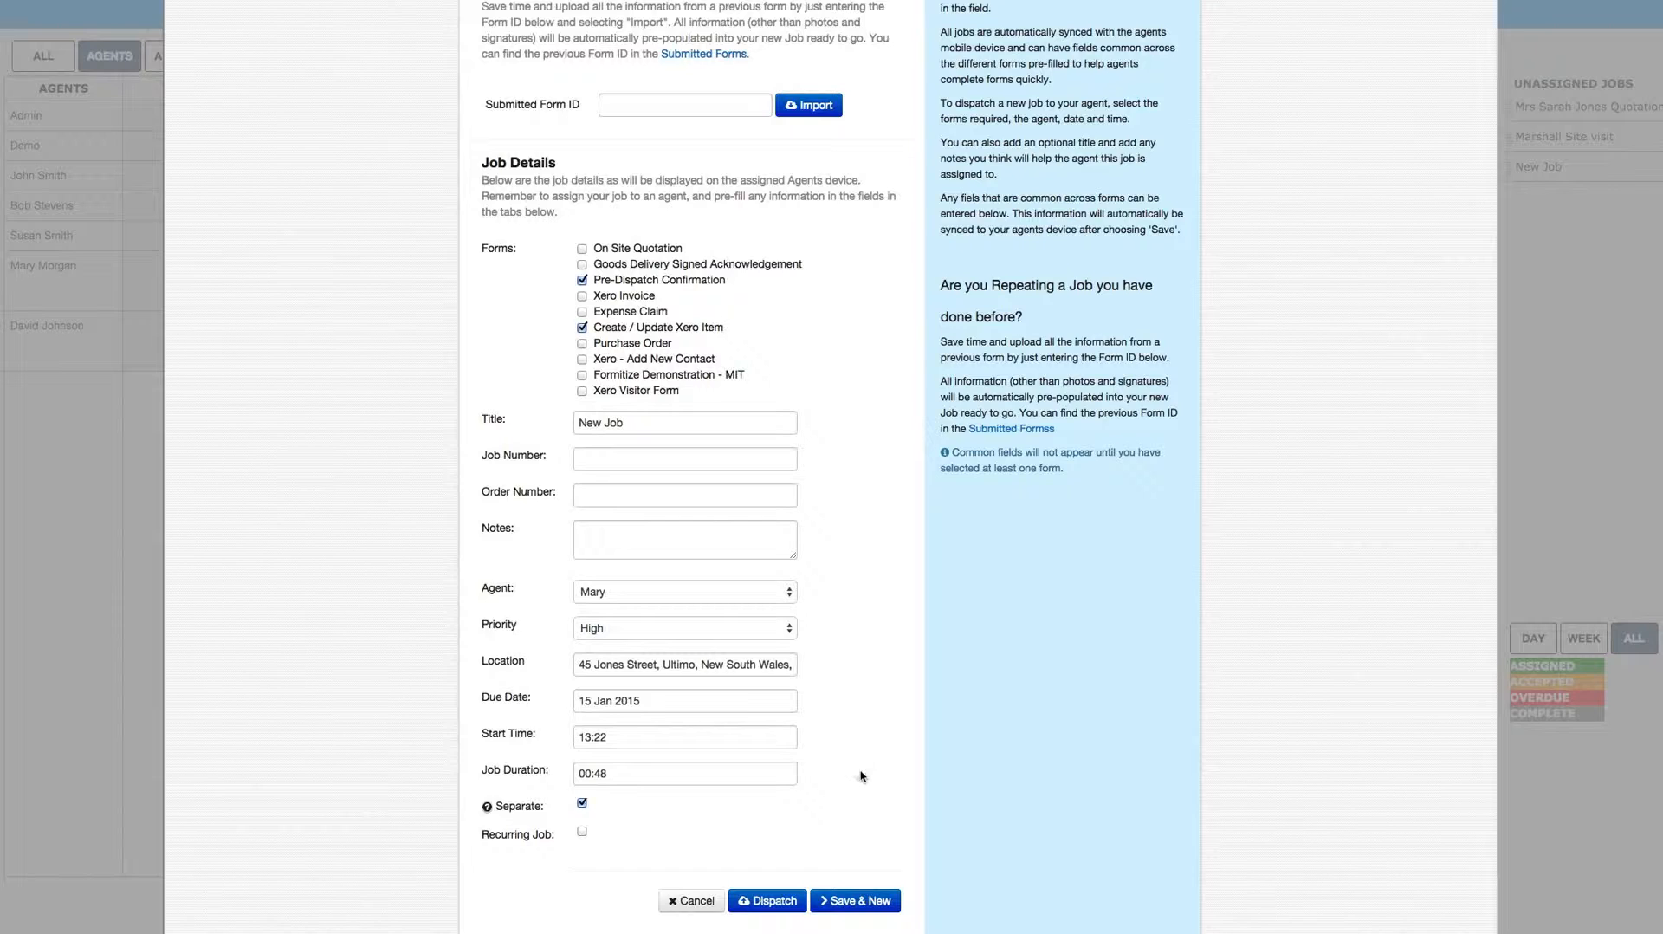
Step: Make the job recurring with a Week interval and a frequency of 3
{"action": "scroll", "coordinate": [862, 773], "scroll_direction": "down", "scroll_amount": 5}
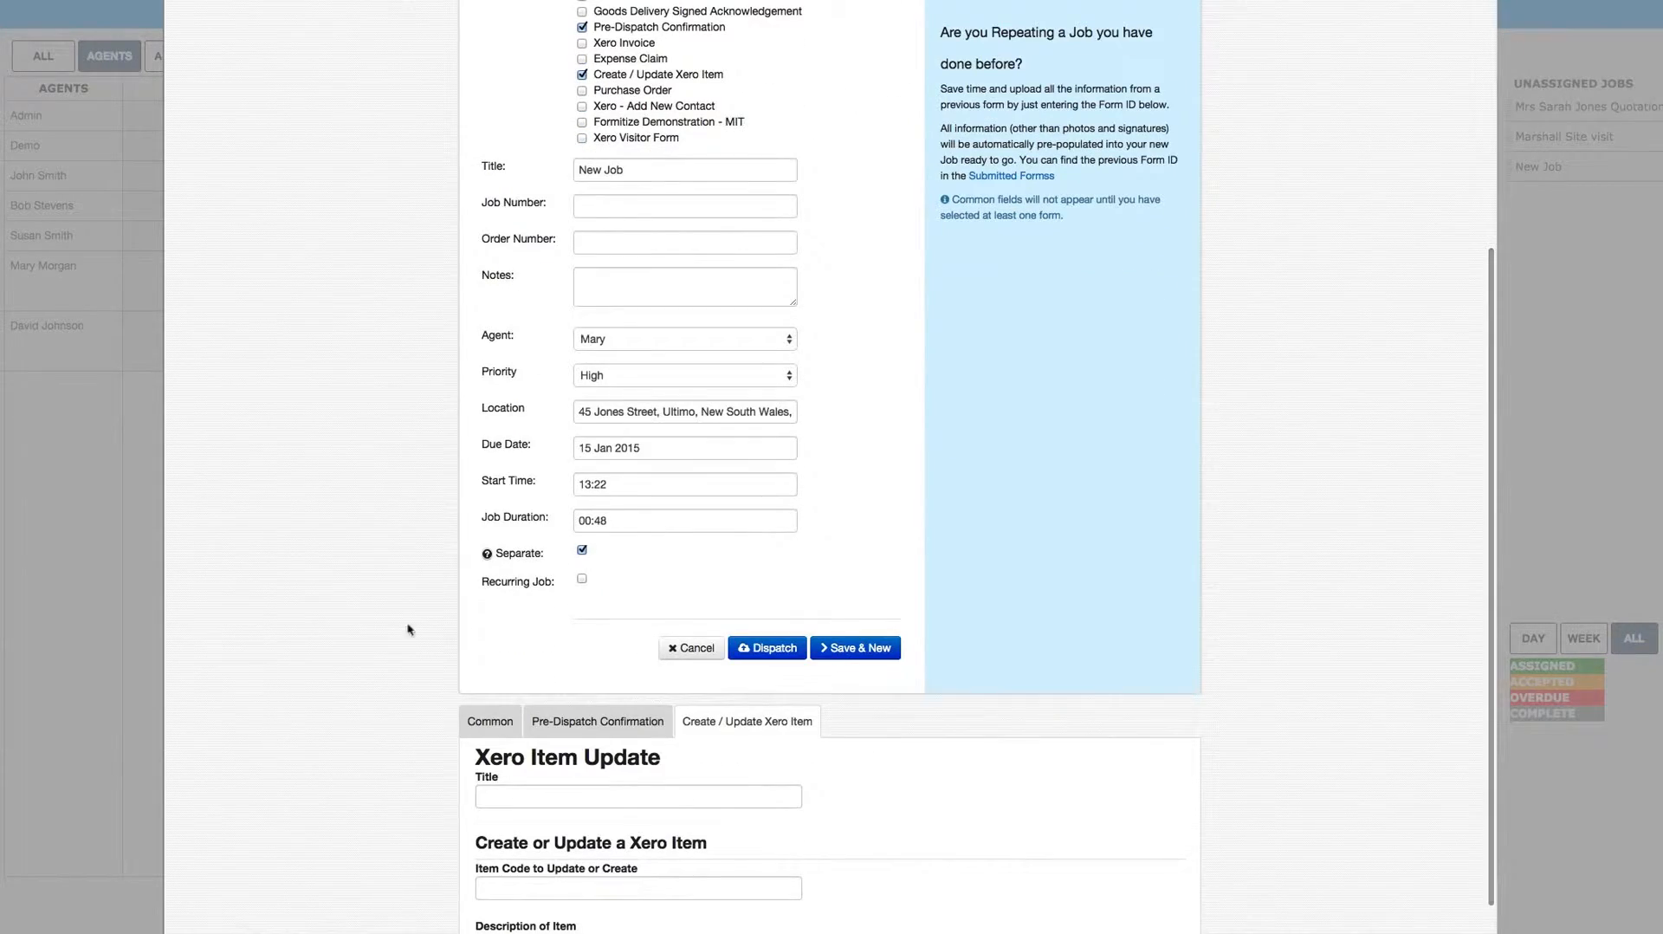
{"action": "left_click", "coordinate": [584, 582]}
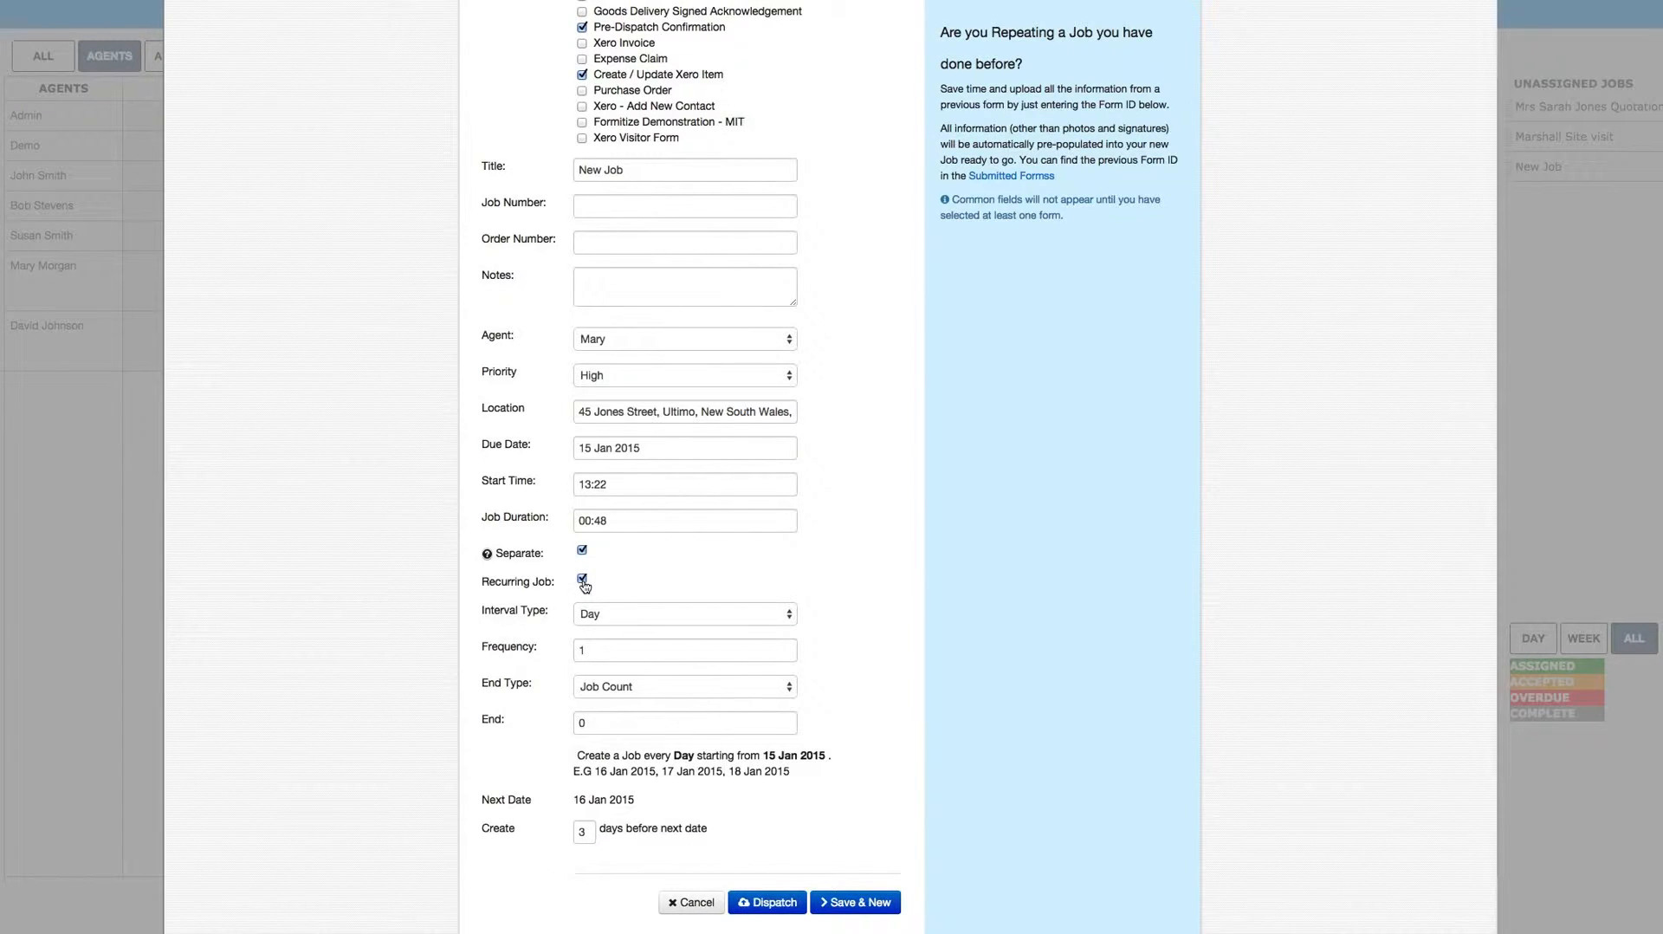
{"action": "left_click", "coordinate": [633, 621]}
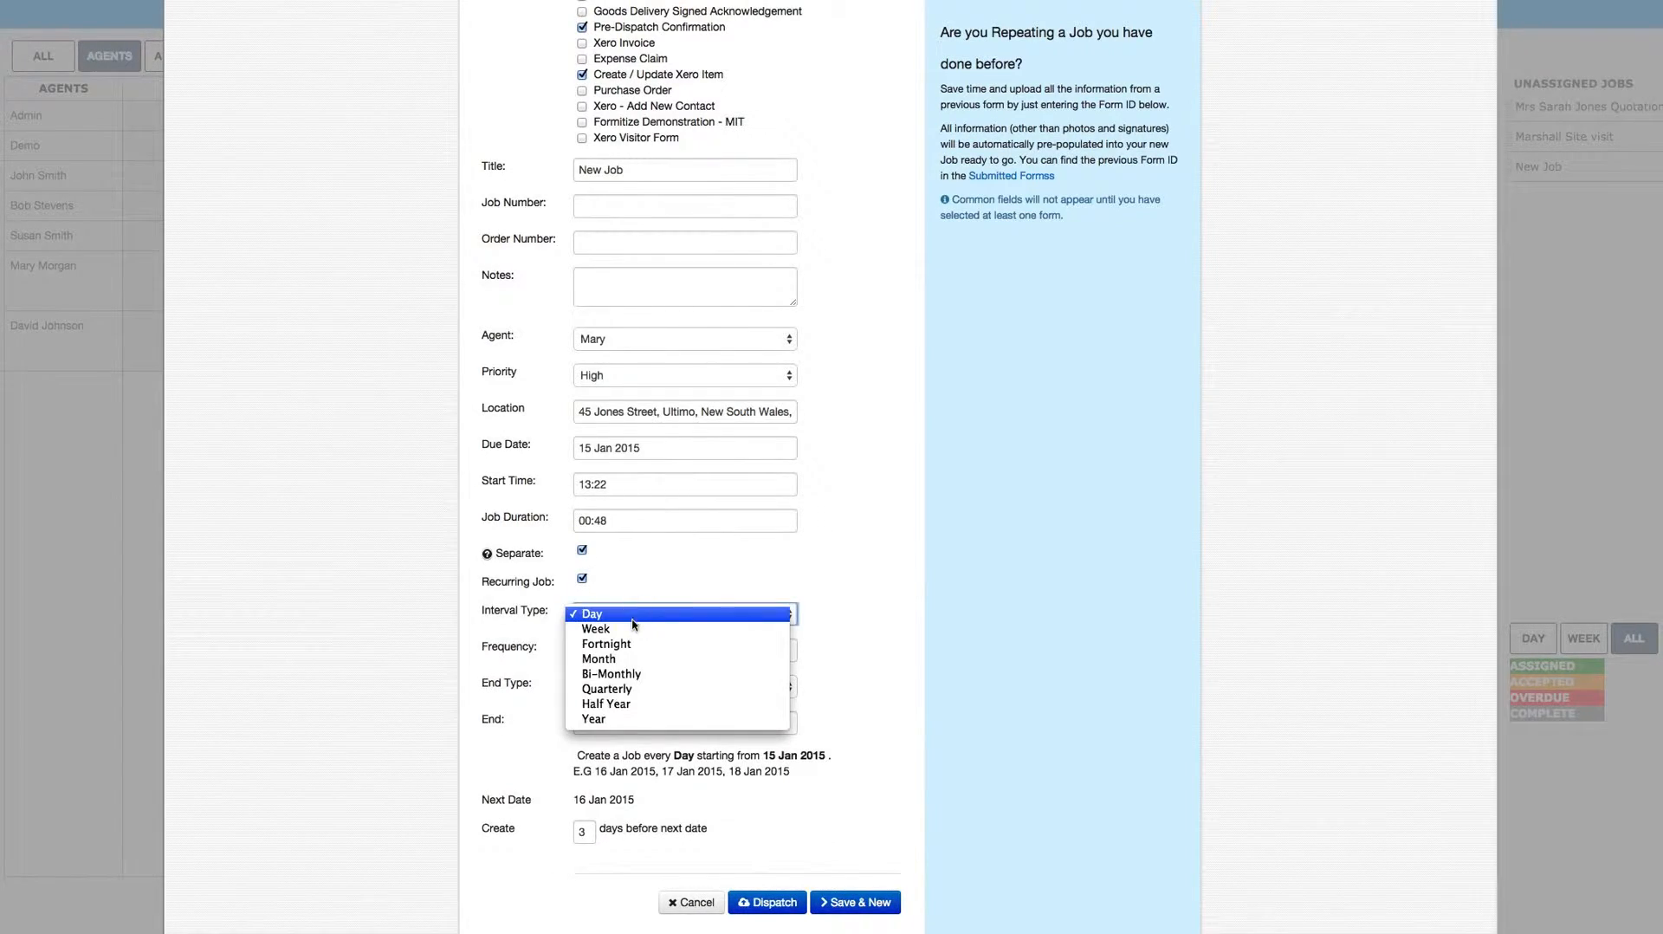
{"action": "left_click", "coordinate": [633, 630]}
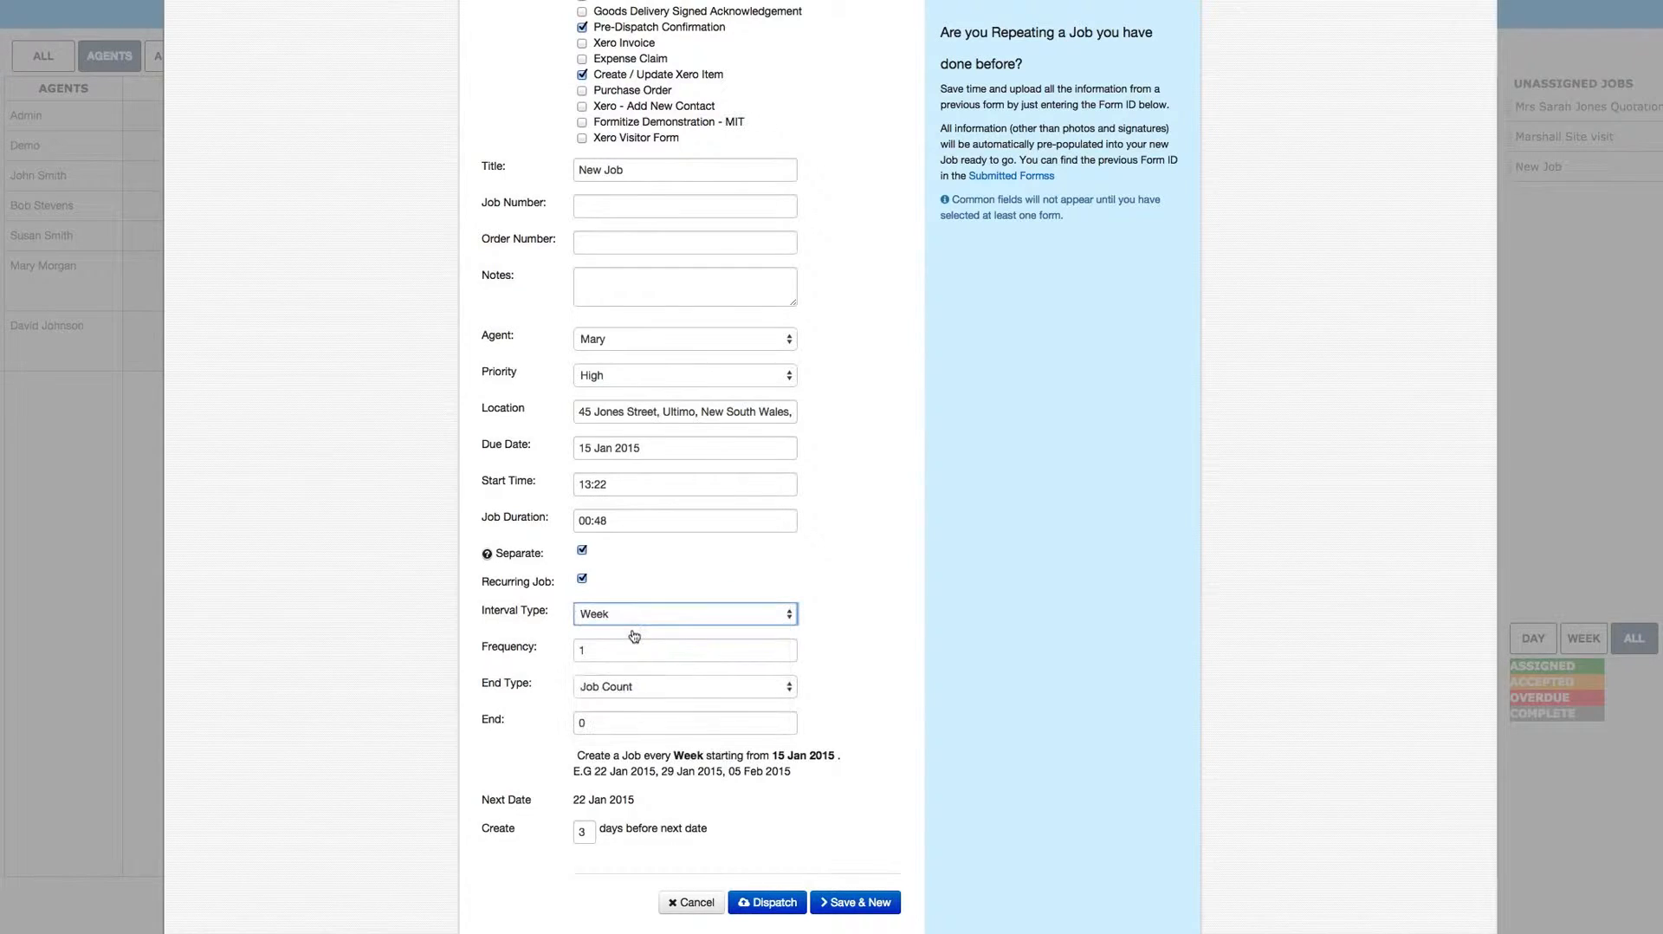
{"action": "left_click", "coordinate": [598, 652]}
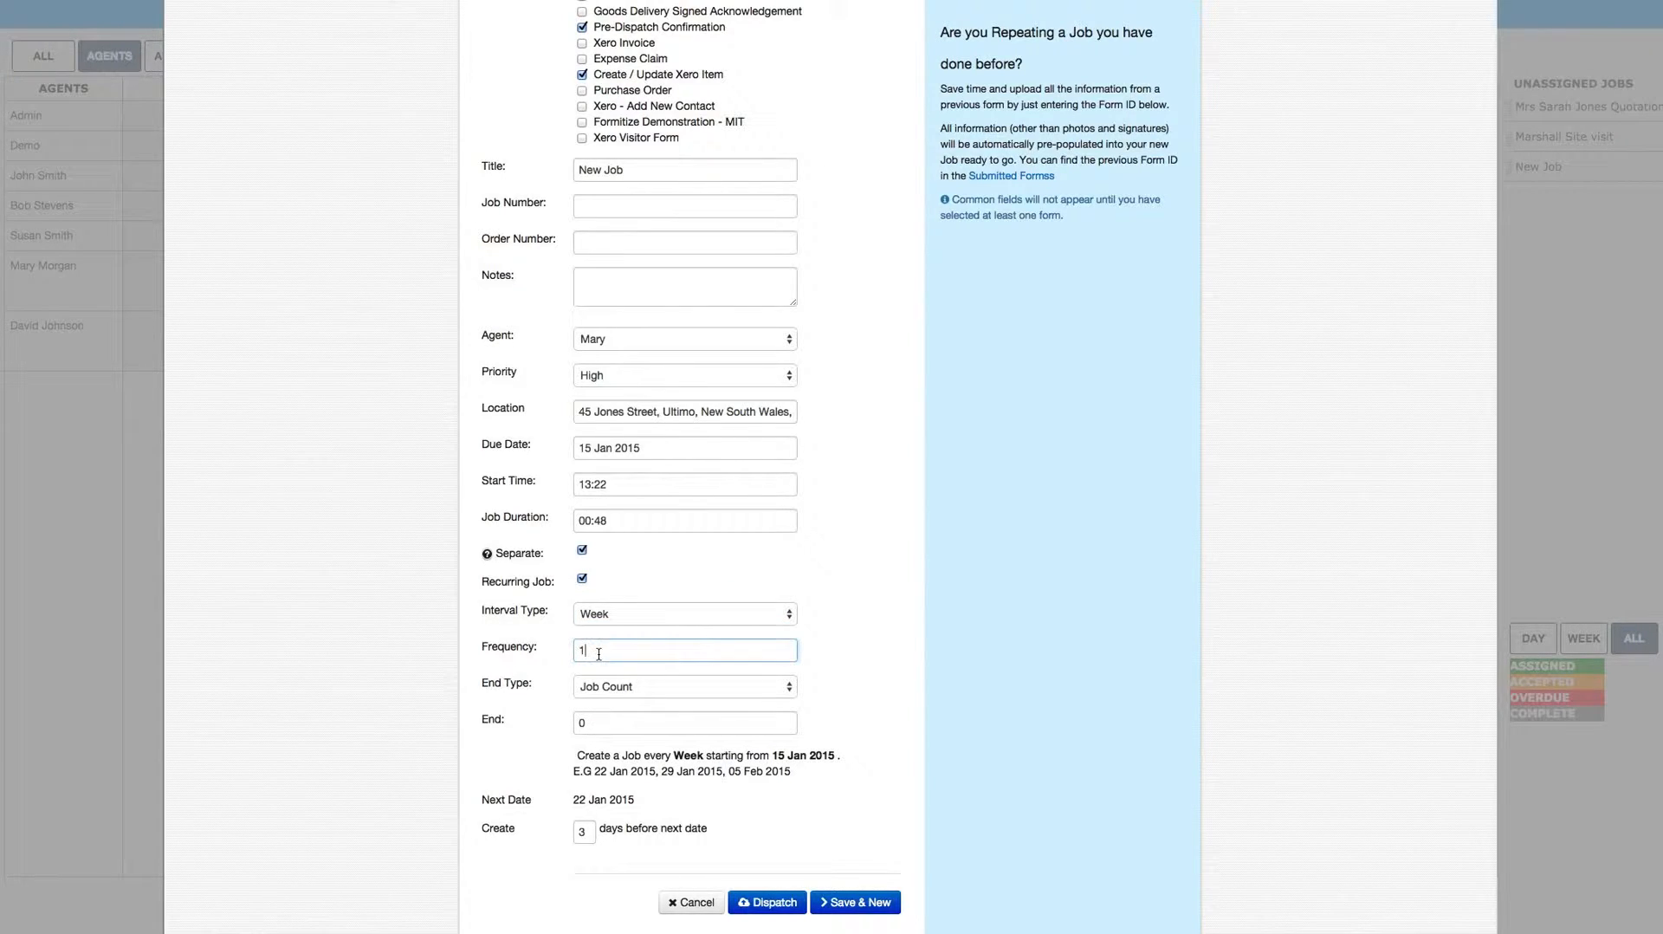
{"action": "key", "text": "BackSpace"}
{"action": "type", "text": "3"}
Step: End the recurrence by Job Count after 6 jobs
{"action": "left_click", "coordinate": [655, 687]}
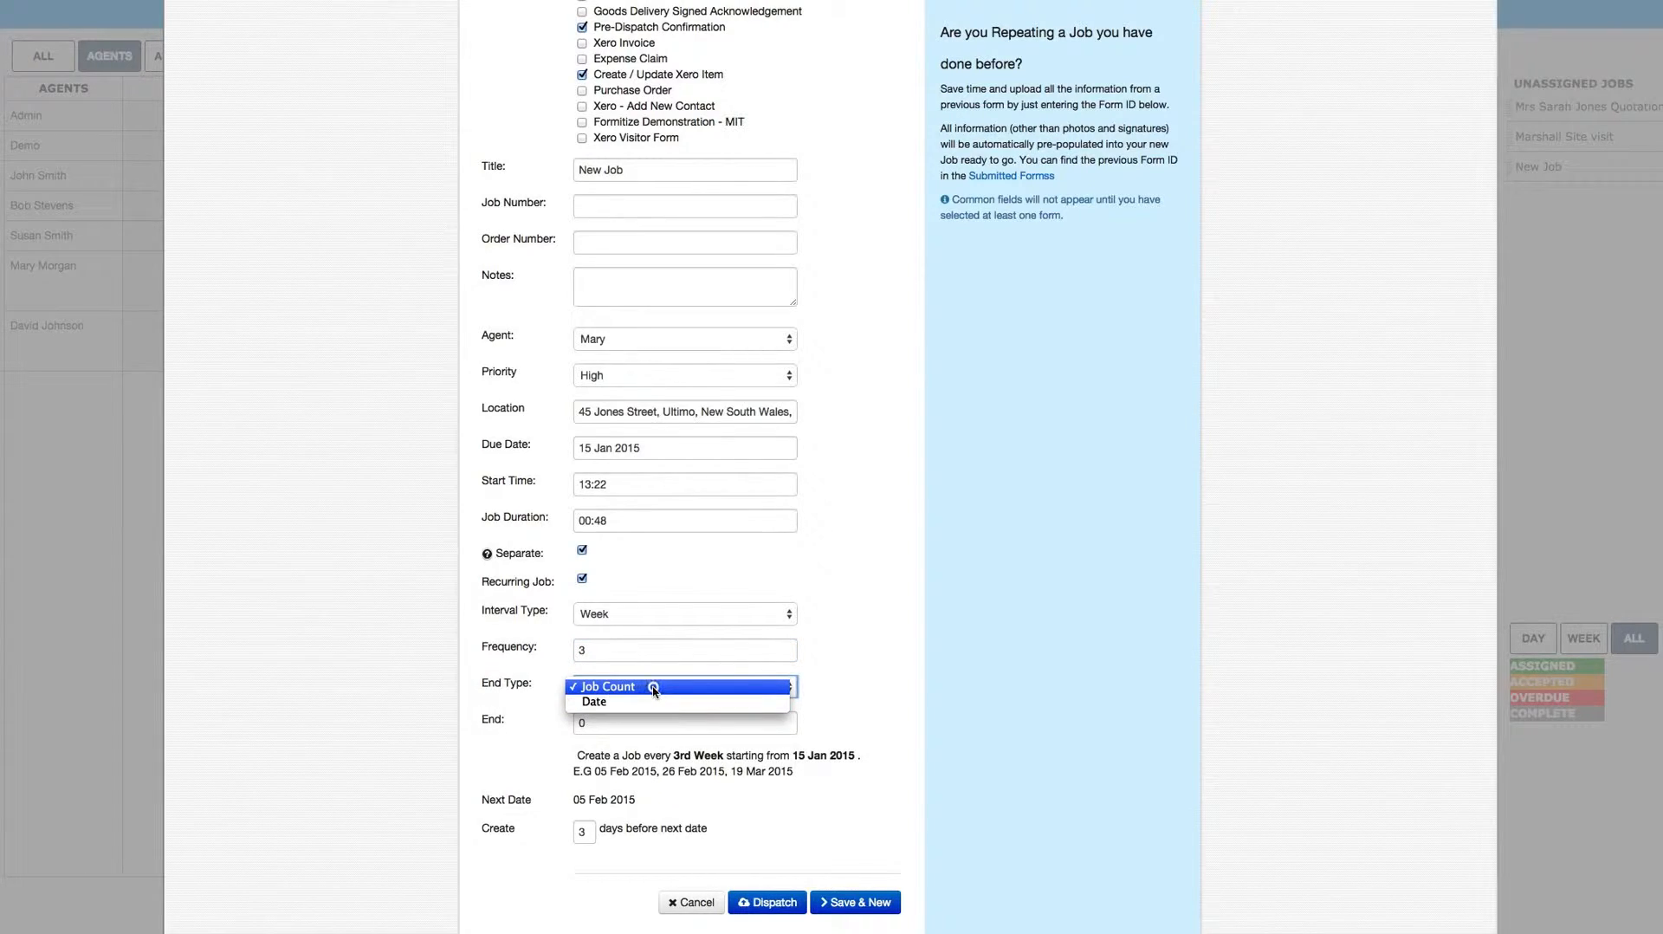
{"action": "left_click", "coordinate": [651, 687]}
{"action": "left_click", "coordinate": [615, 723]}
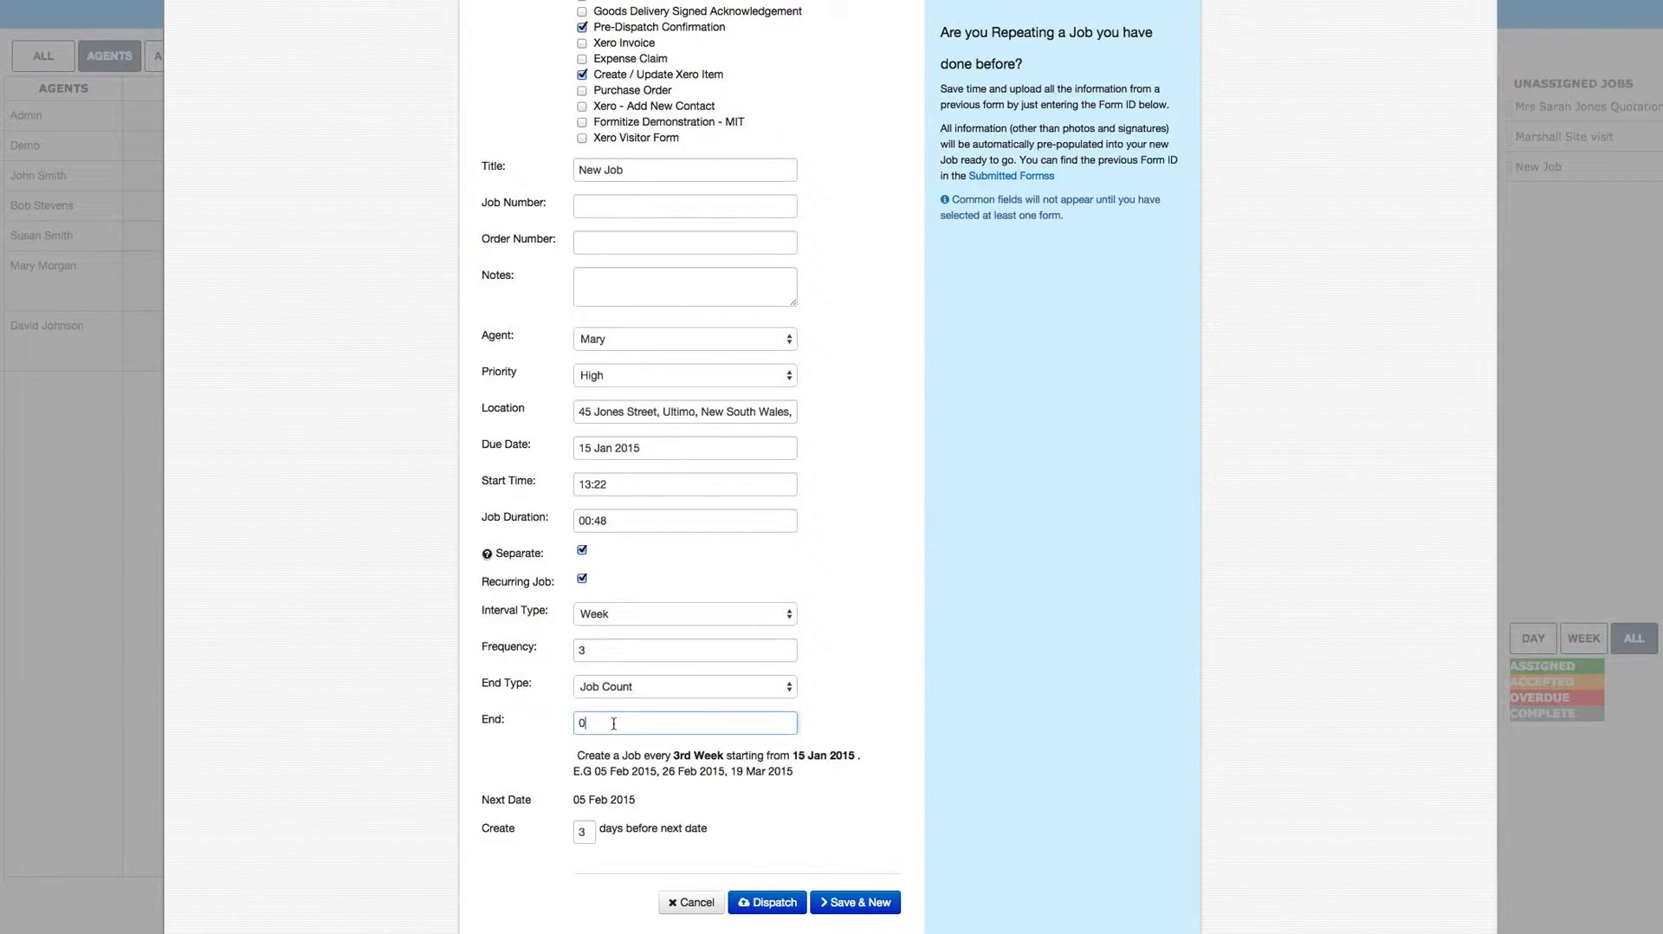
{"action": "key", "text": "BackSpace"}
{"action": "type", "text": "6"}
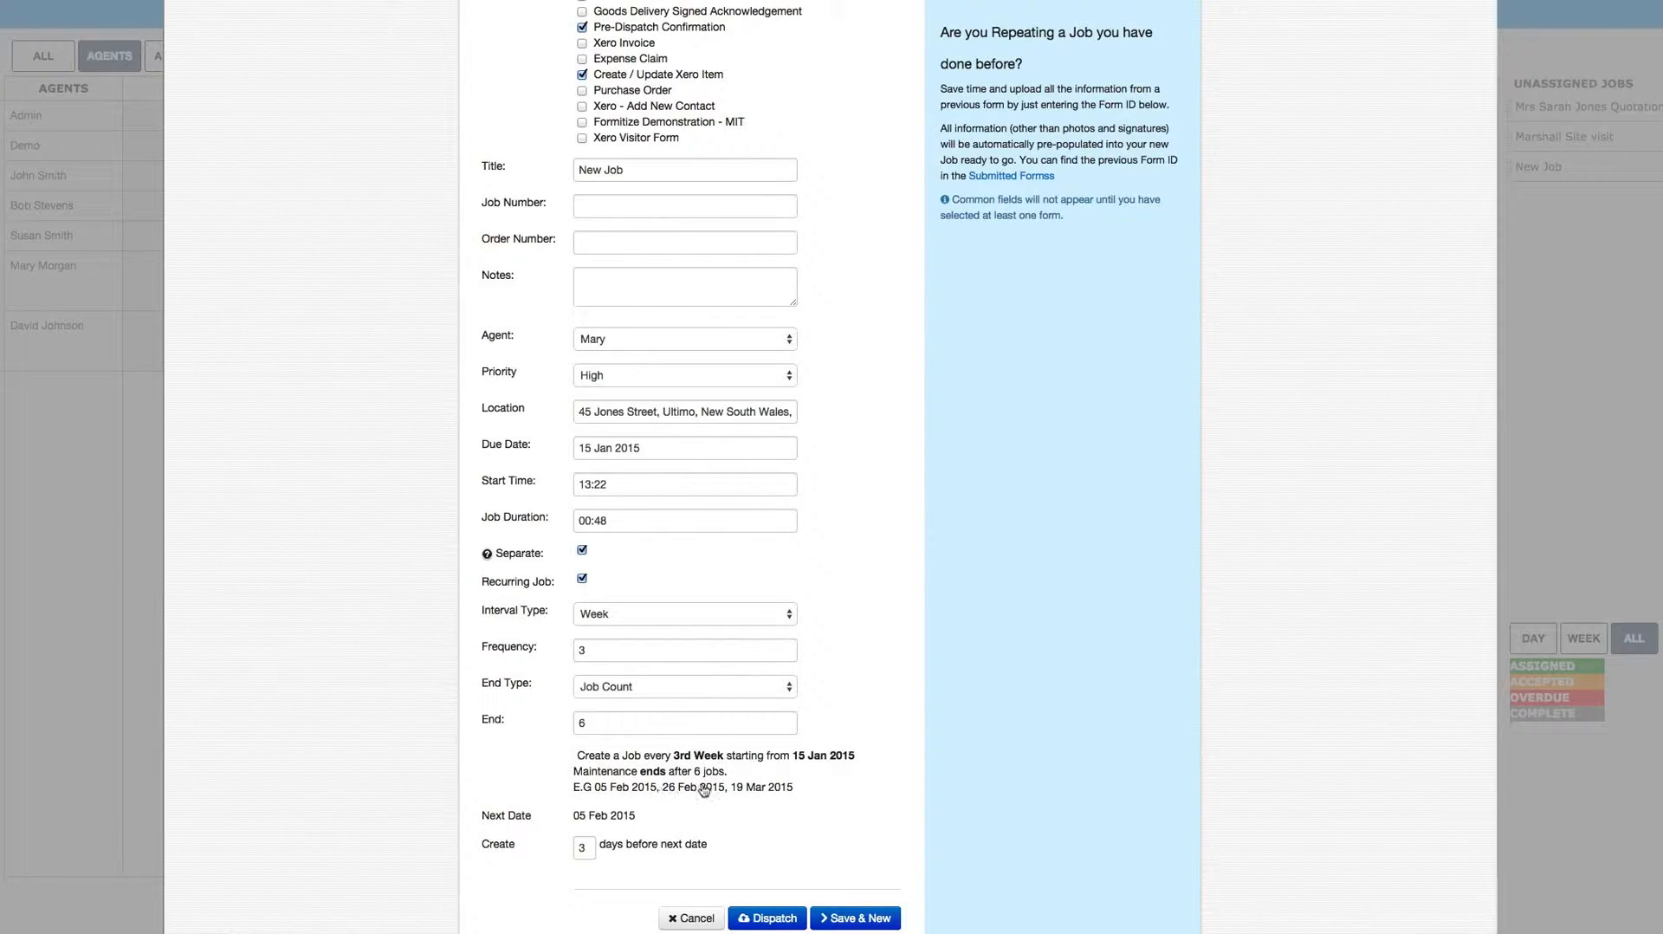
Step: Set each recurring job to be created 1 day before its next date
{"action": "left_click", "coordinate": [587, 848]}
{"action": "key", "text": "BackSpace"}
{"action": "type", "text": "1"}
Step: Show the job's Pre-Dispatch Confirmation form fields and dispatch the job
{"action": "scroll", "coordinate": [830, 468], "scroll_direction": "down", "scroll_amount": 5}
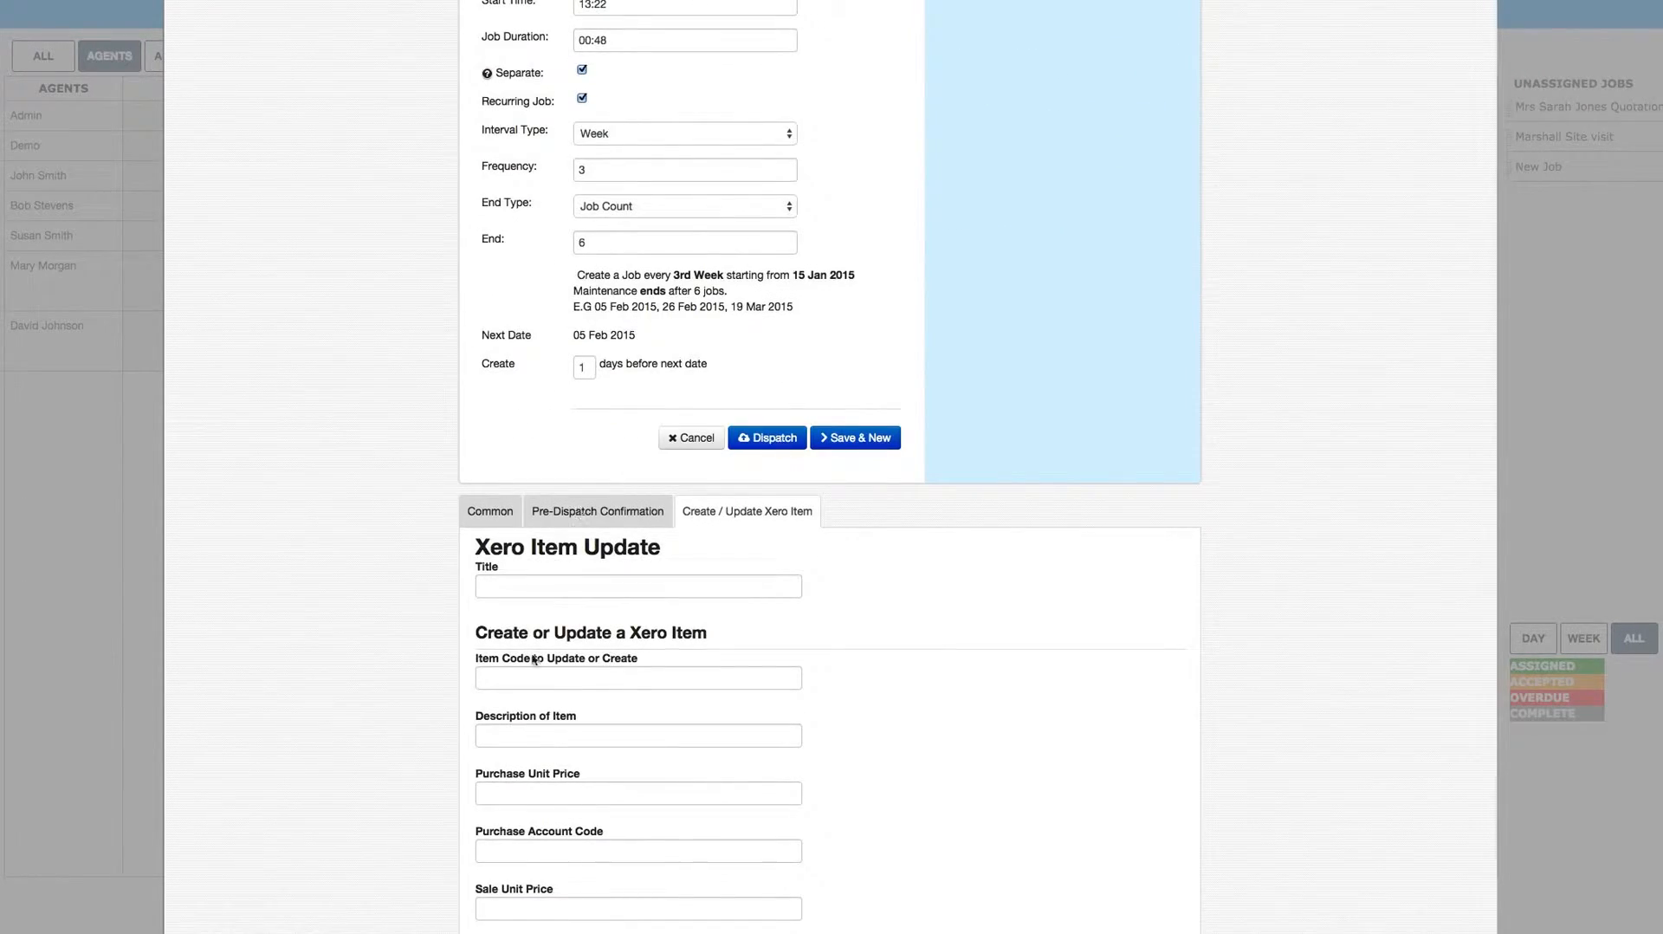
{"action": "left_click", "coordinate": [577, 511]}
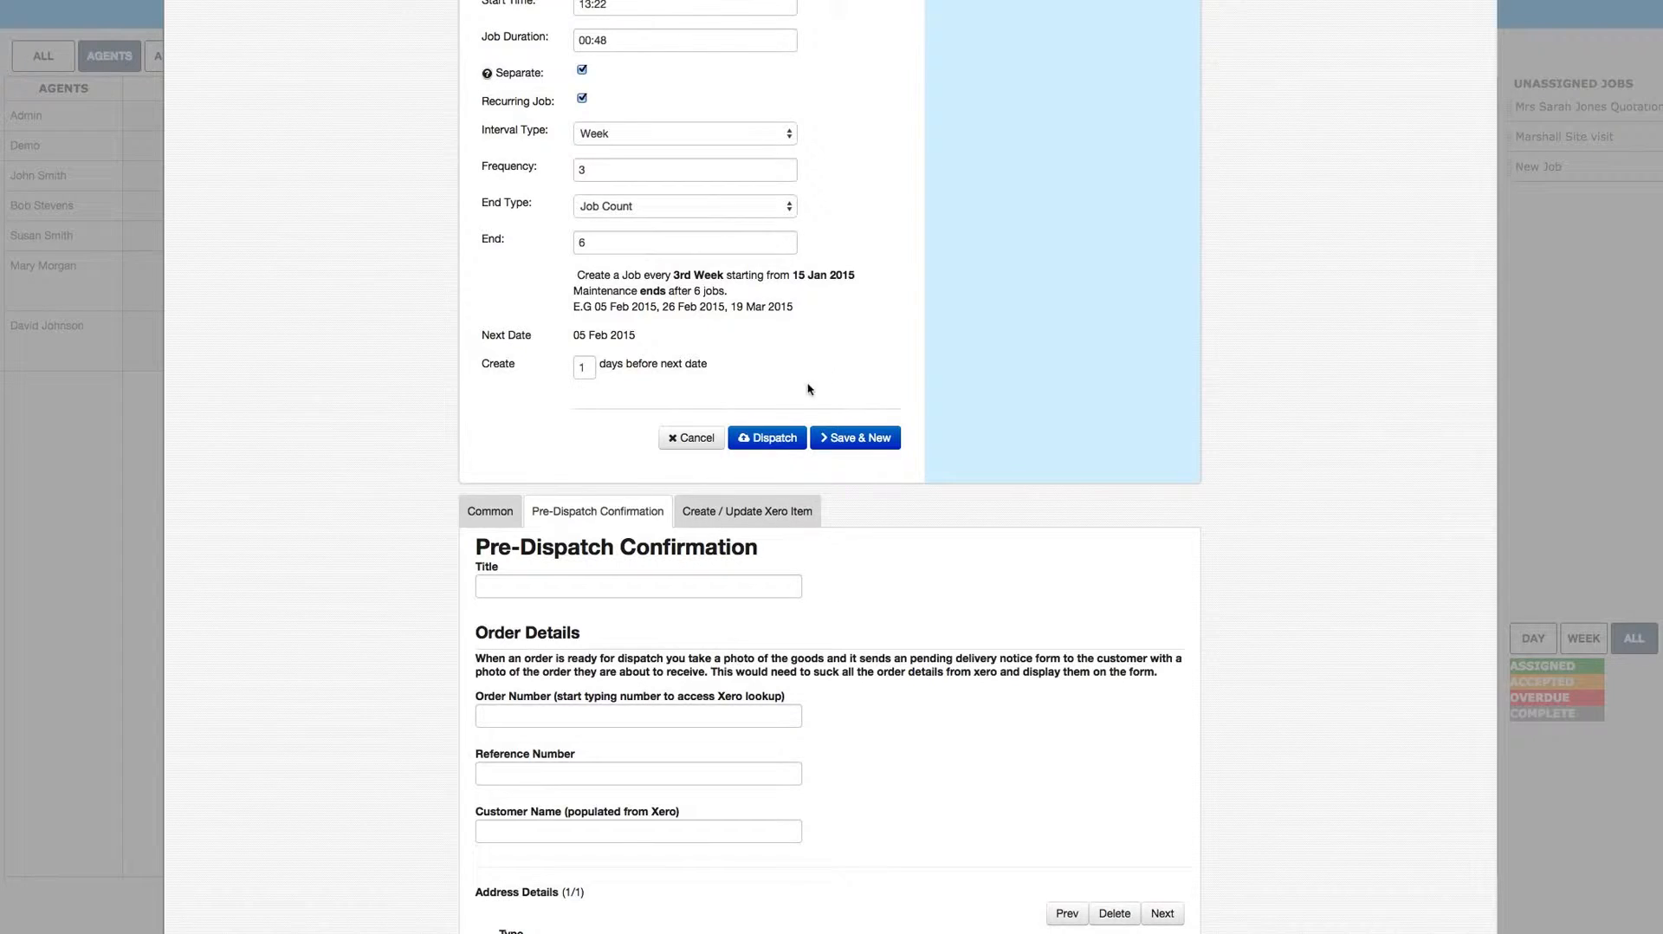
{"action": "left_click", "coordinate": [774, 439]}
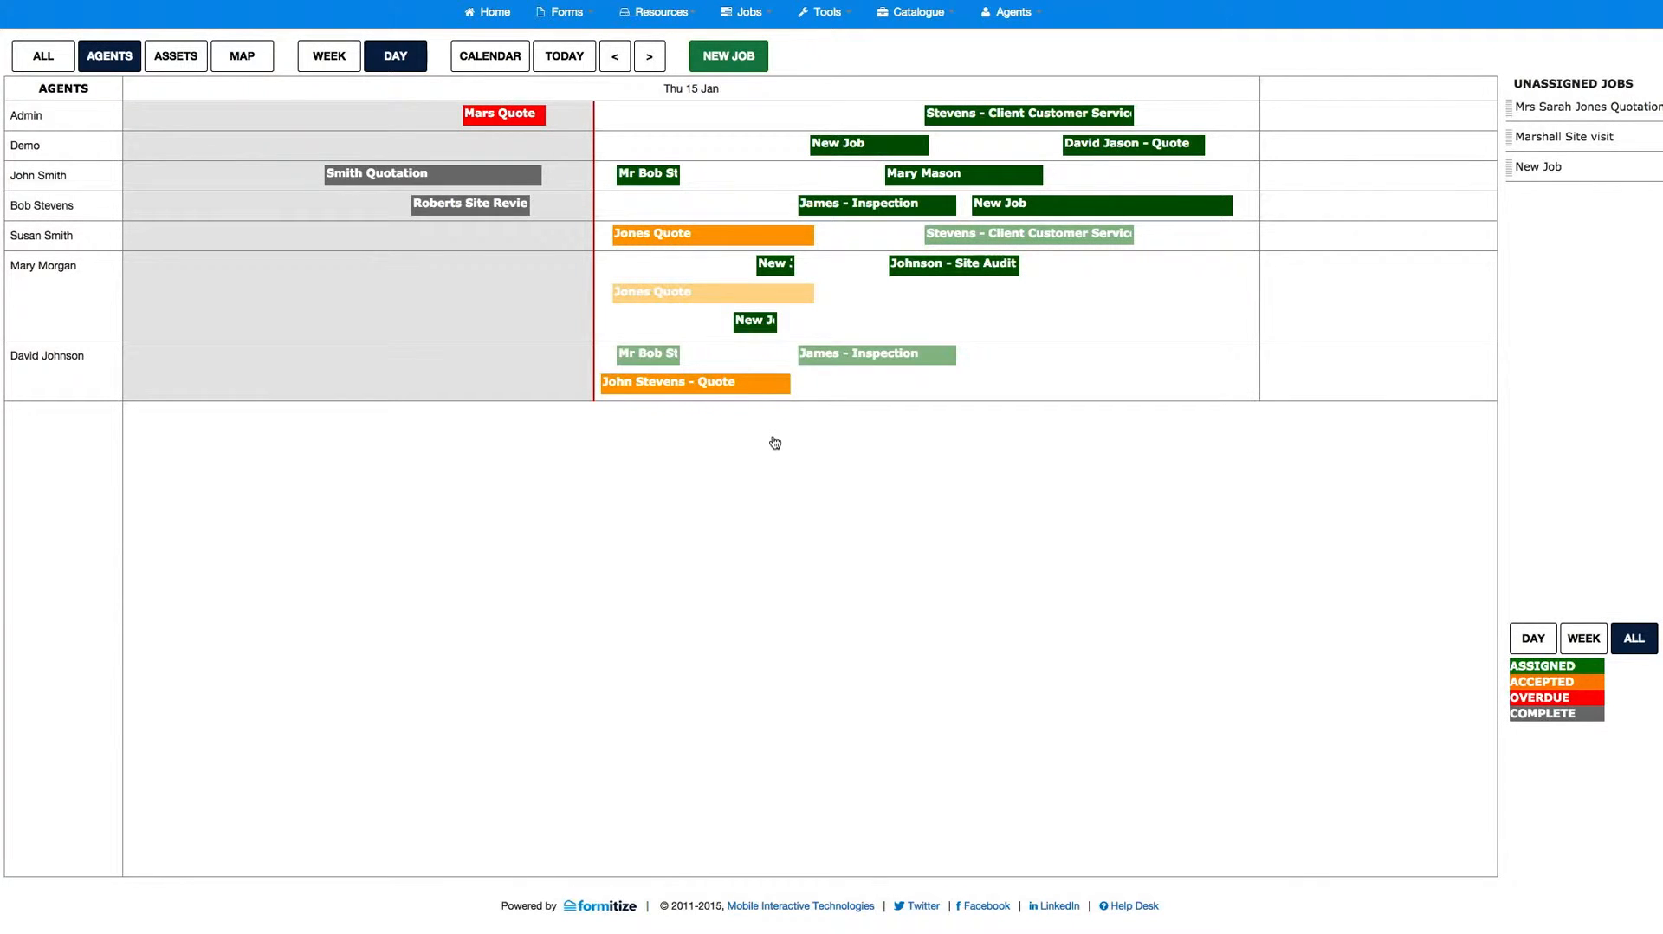
Step: Shorten the New Job on the Demo agent's row so that it ends at 04:05 pm
{"action": "mouse_move", "coordinate": [855, 146]}
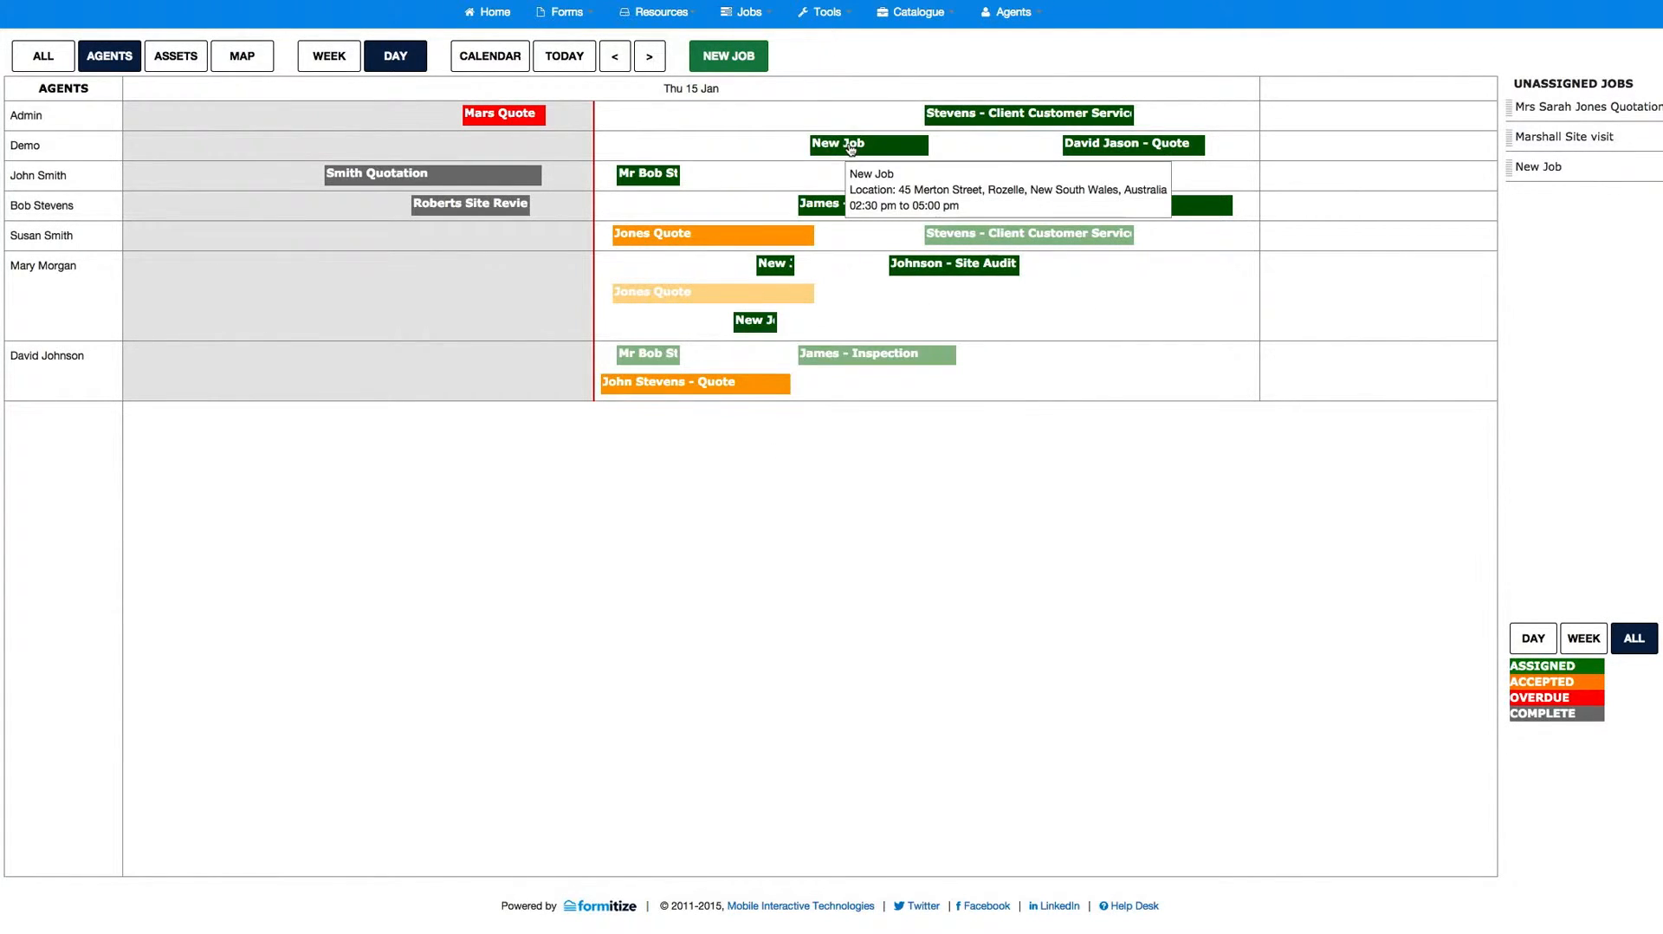
{"action": "mouse_move", "coordinate": [855, 146]}
{"action": "left_mouse_down"}
{"action": "mouse_move", "coordinate": [777, 147]}
{"action": "mouse_move", "coordinate": [928, 142]}
{"action": "mouse_move", "coordinate": [885, 144]}
{"action": "left_mouse_up"}
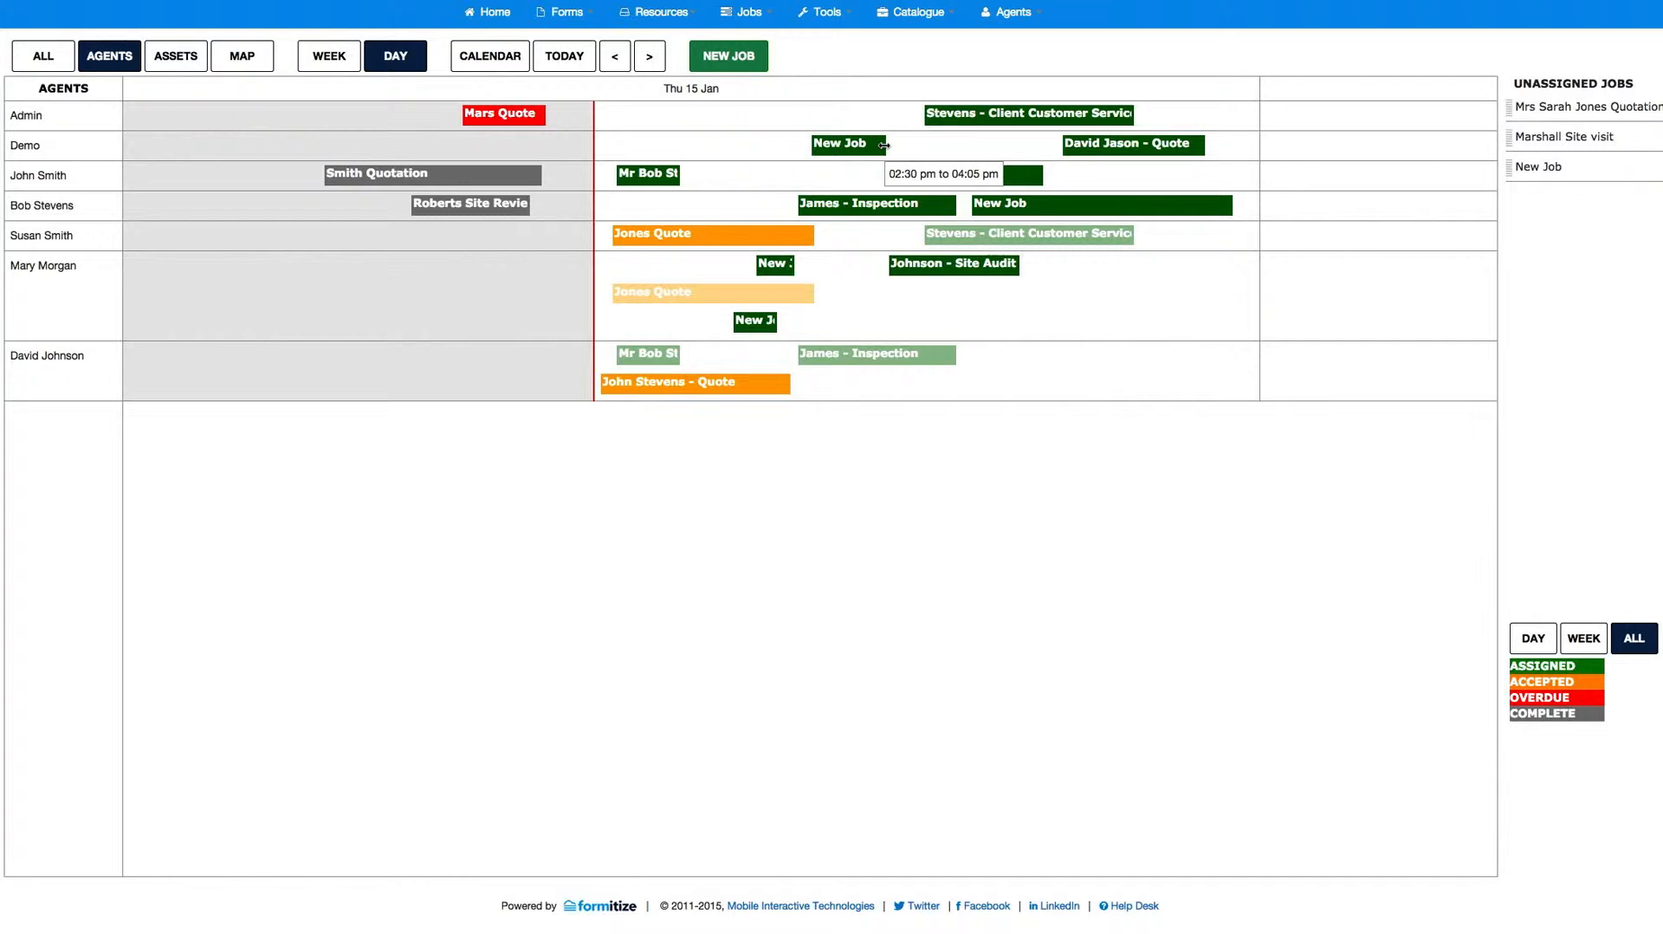
Step: Add the sixth agent on the schedule as an additional agent on Admin's client customer service job
{"action": "mouse_move", "coordinate": [1032, 119]}
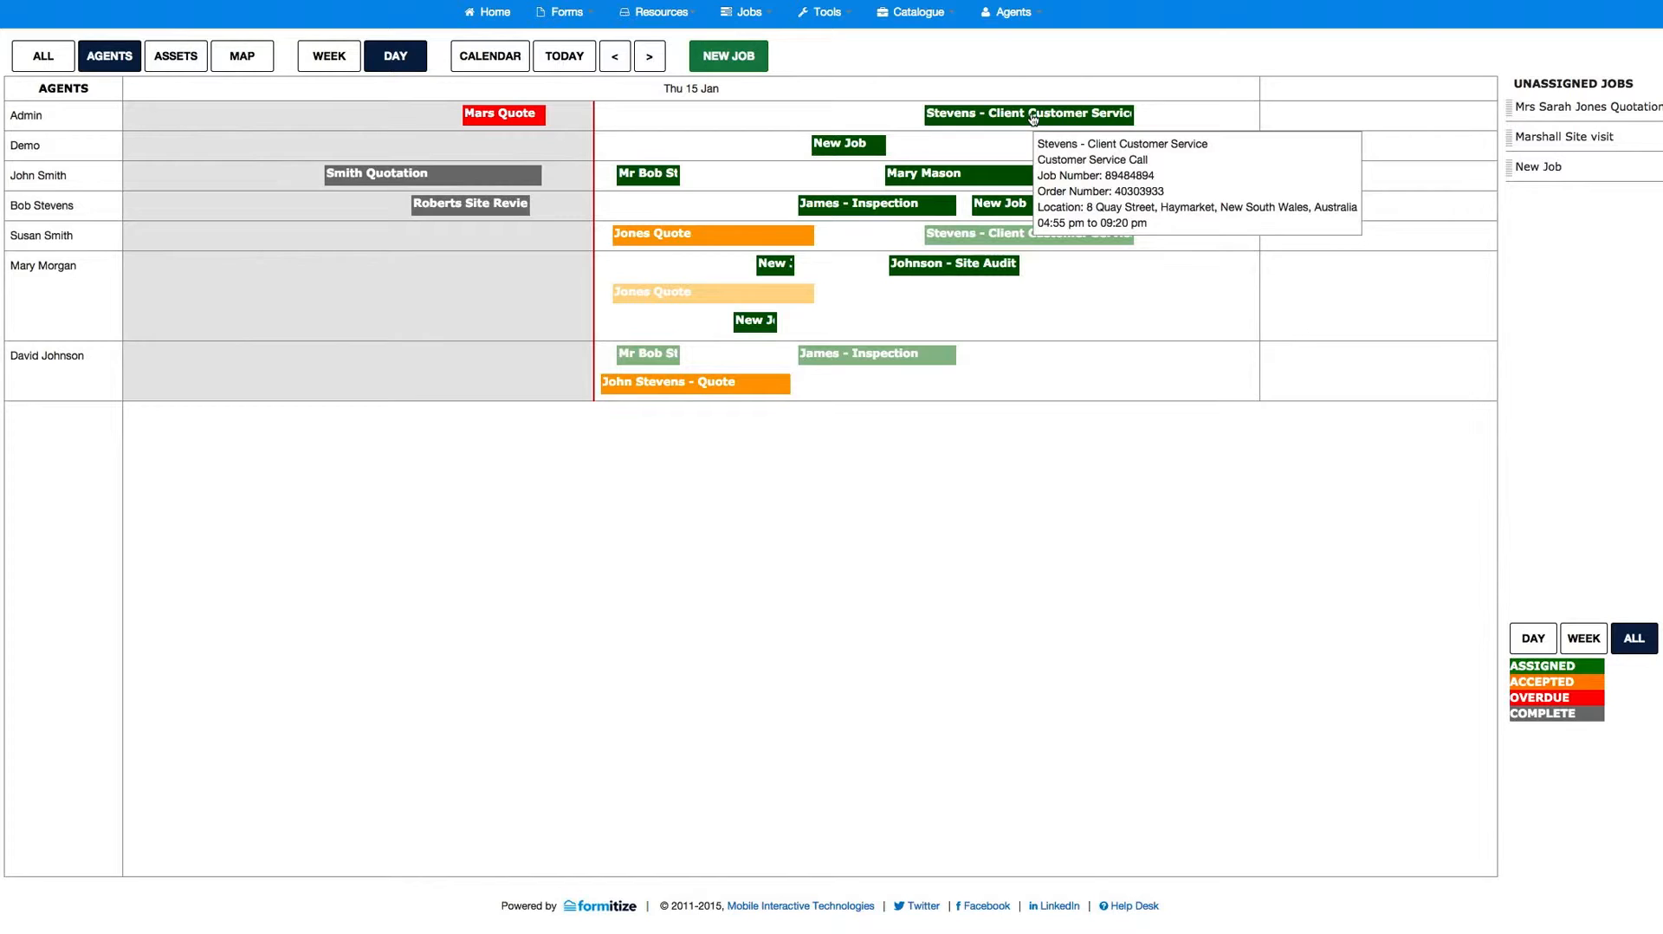
{"action": "left_click", "coordinate": [35, 268]}
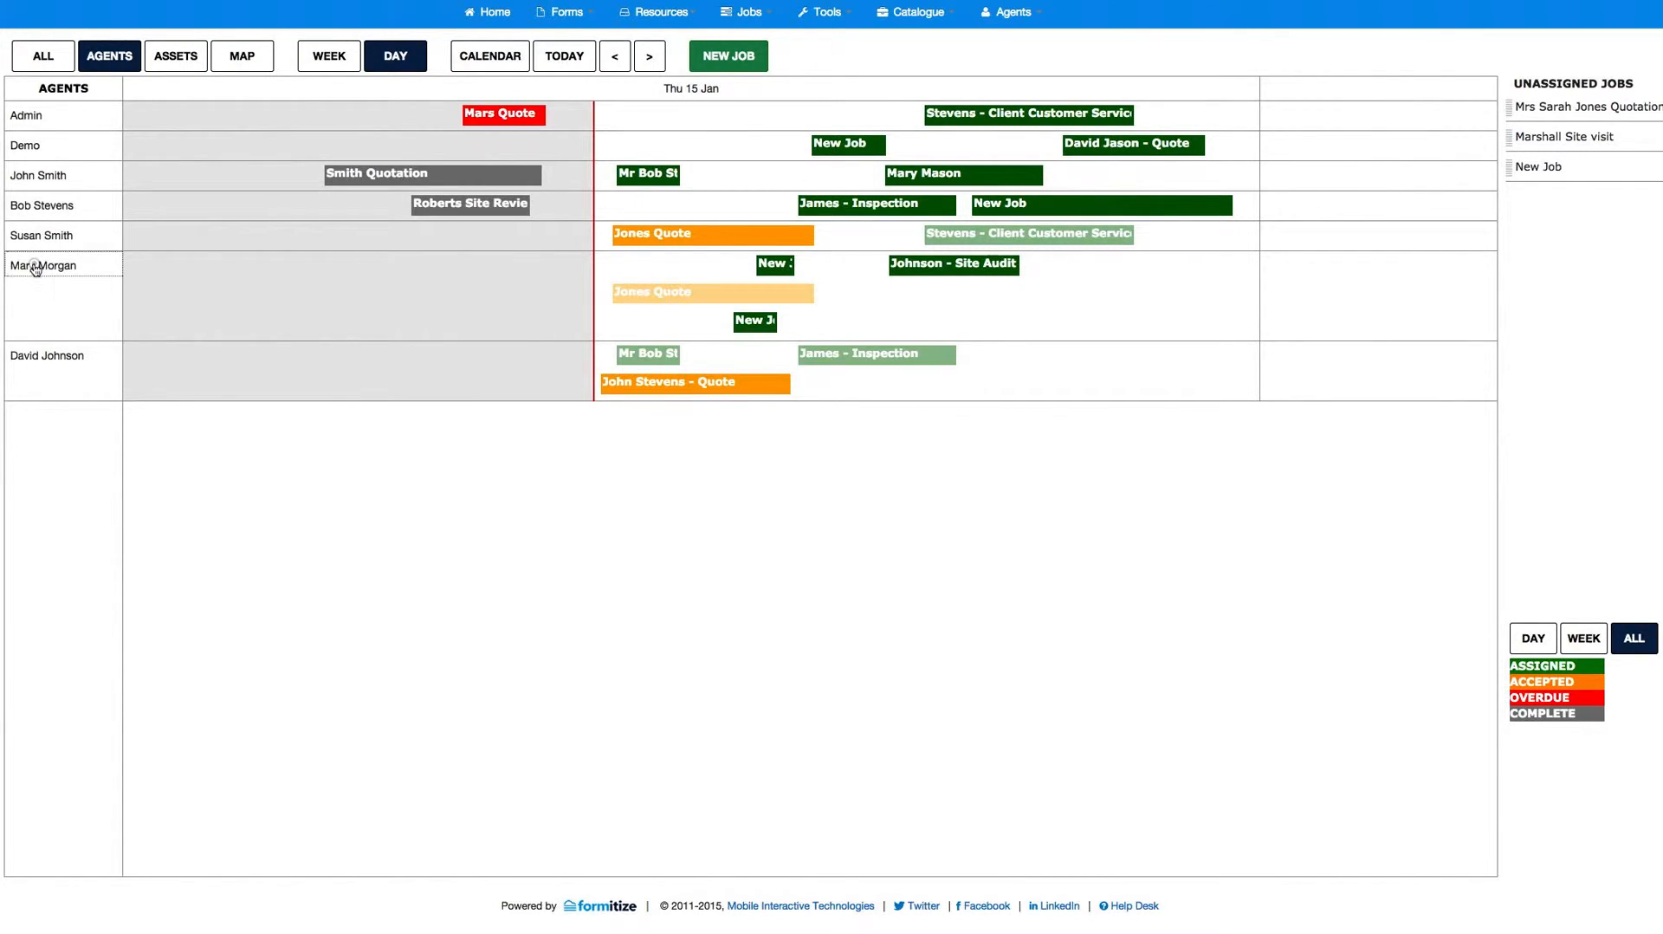
{"action": "left_click_drag", "start_coordinate": [36, 268], "coordinate": [971, 115]}
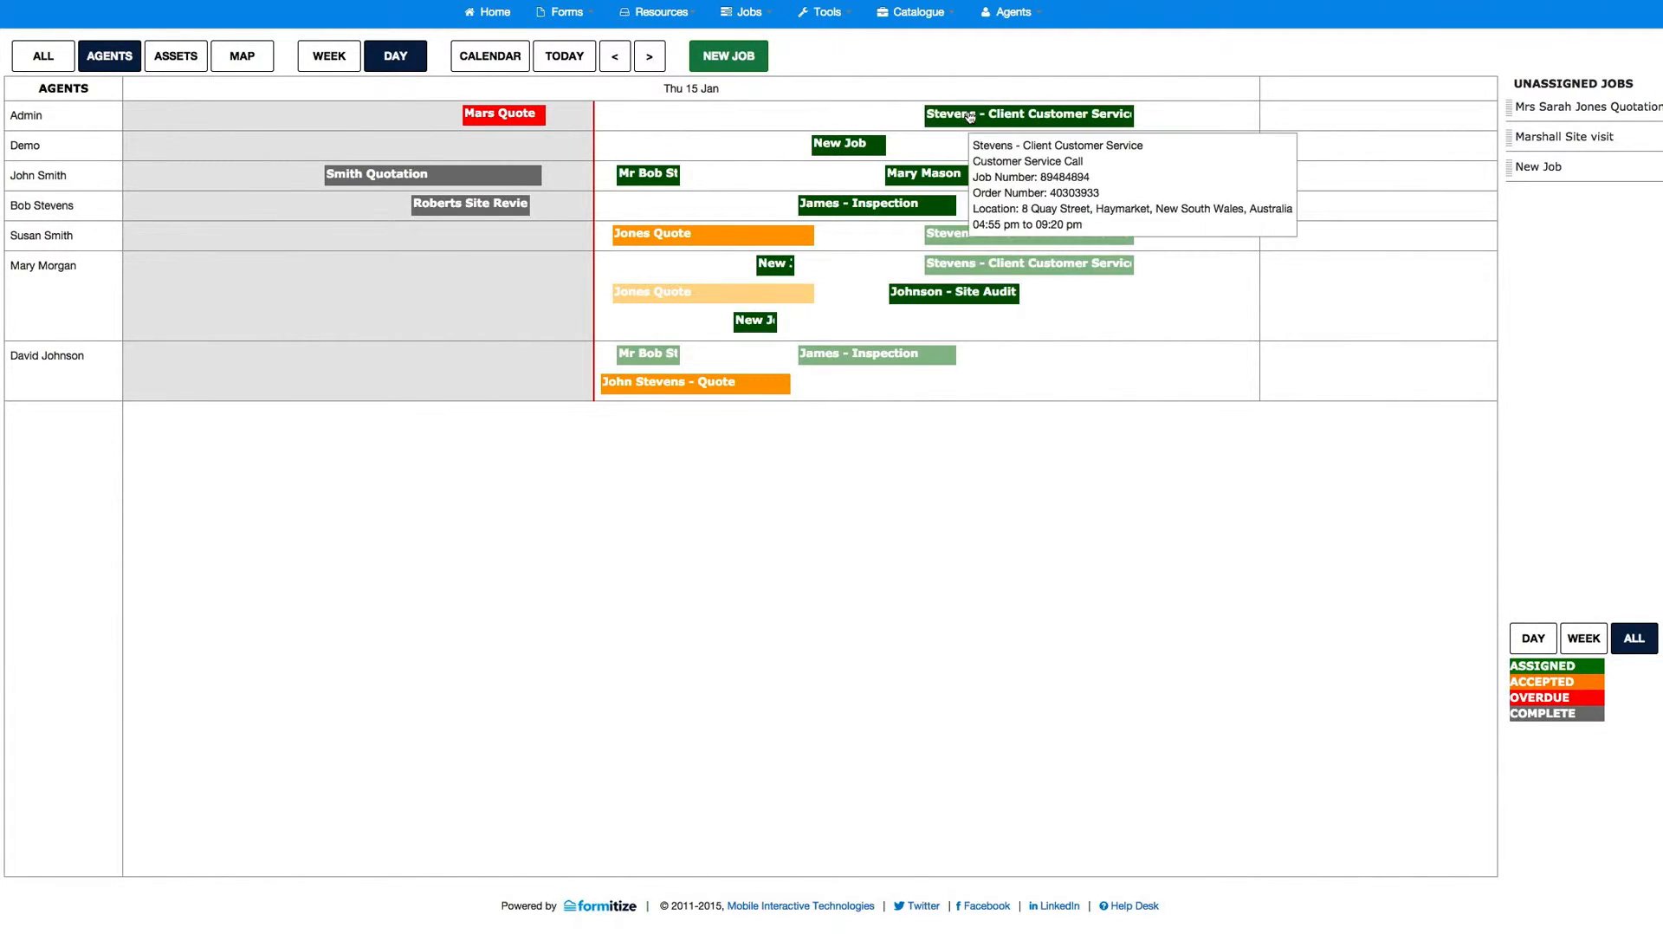
{"action": "mouse_move", "coordinate": [949, 274]}
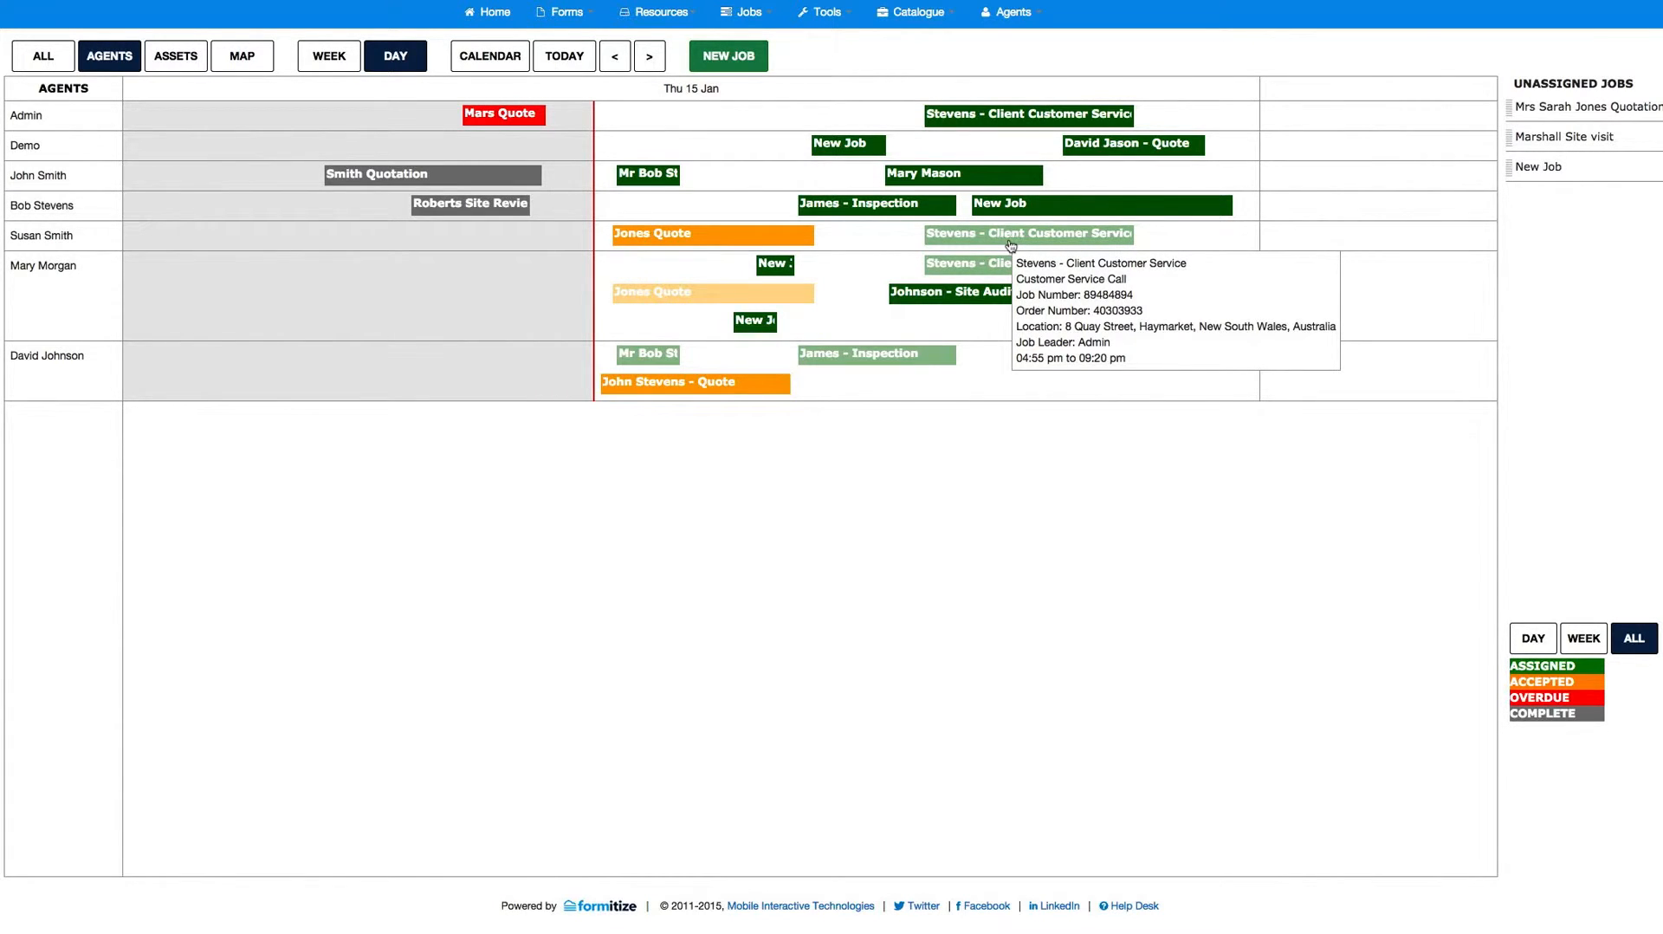
{"action": "mouse_move", "coordinate": [785, 242]}
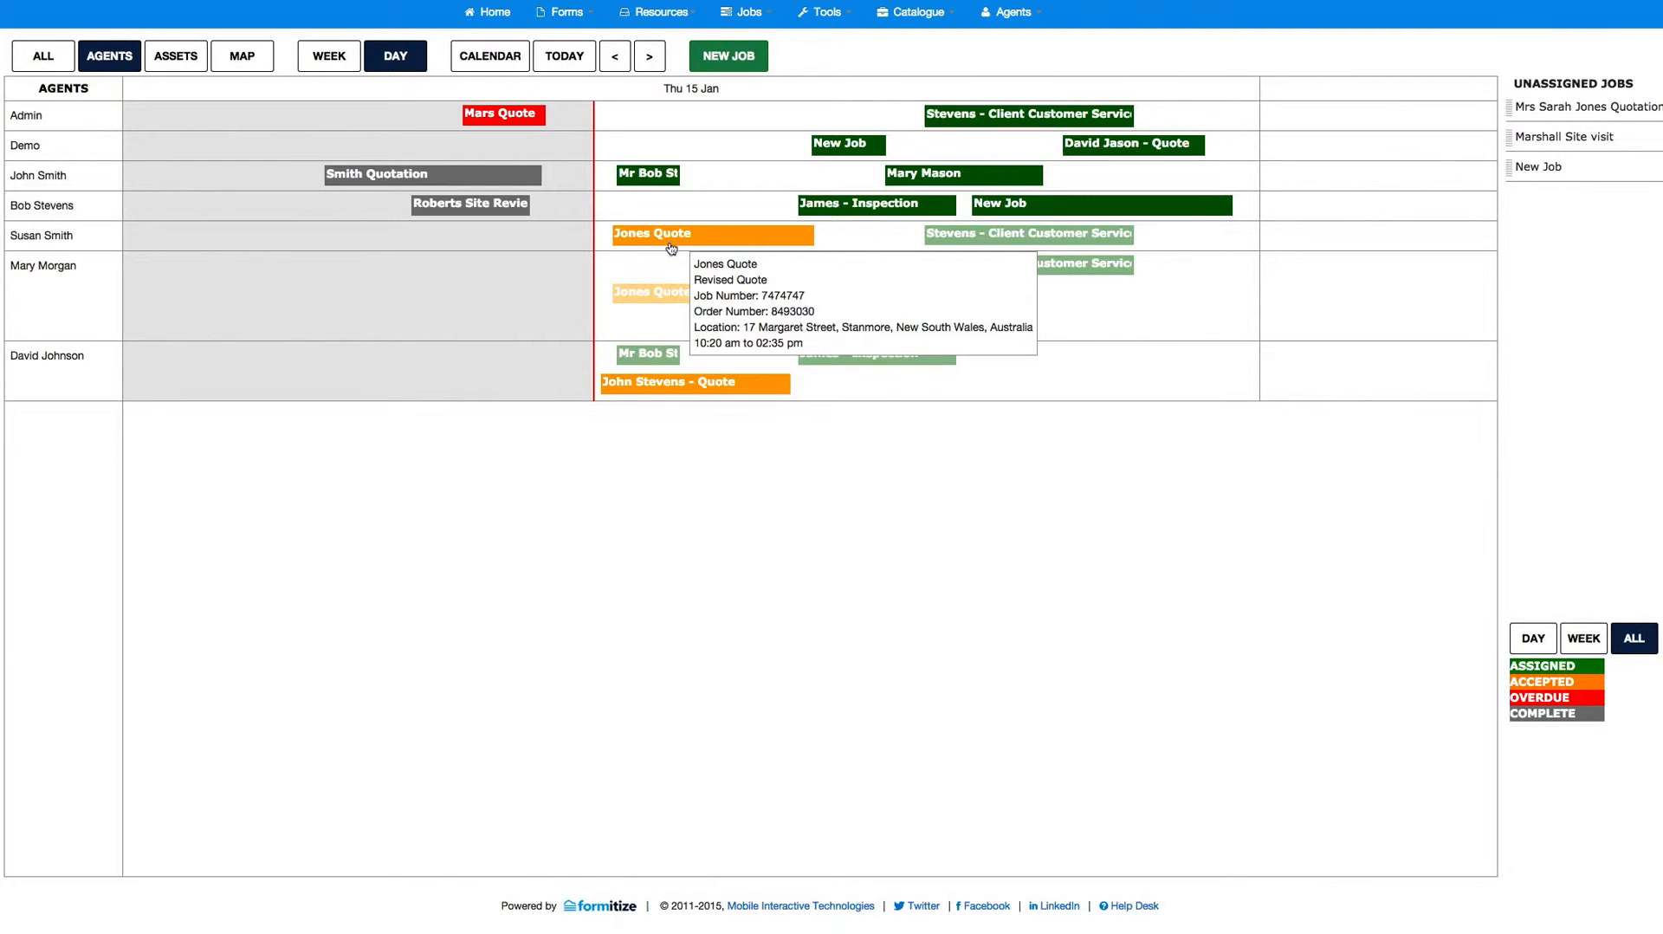
{"action": "mouse_move", "coordinate": [669, 301]}
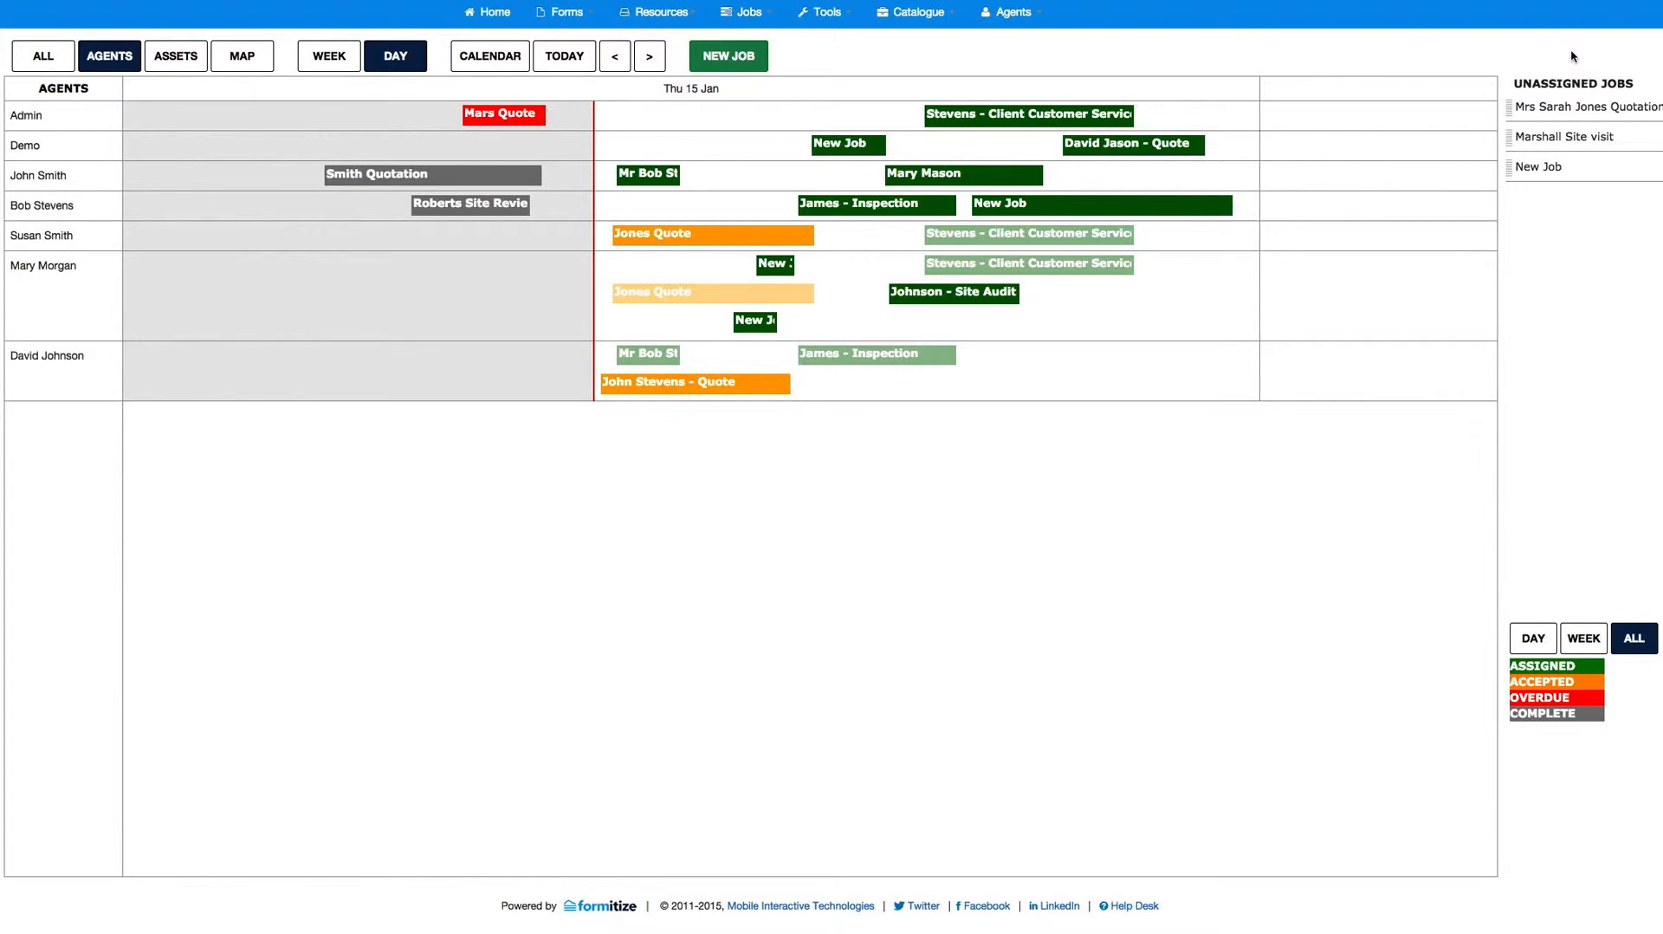
Step: Filter the unassigned jobs by day and by week, and show all of them again
{"action": "left_click", "coordinate": [1535, 639]}
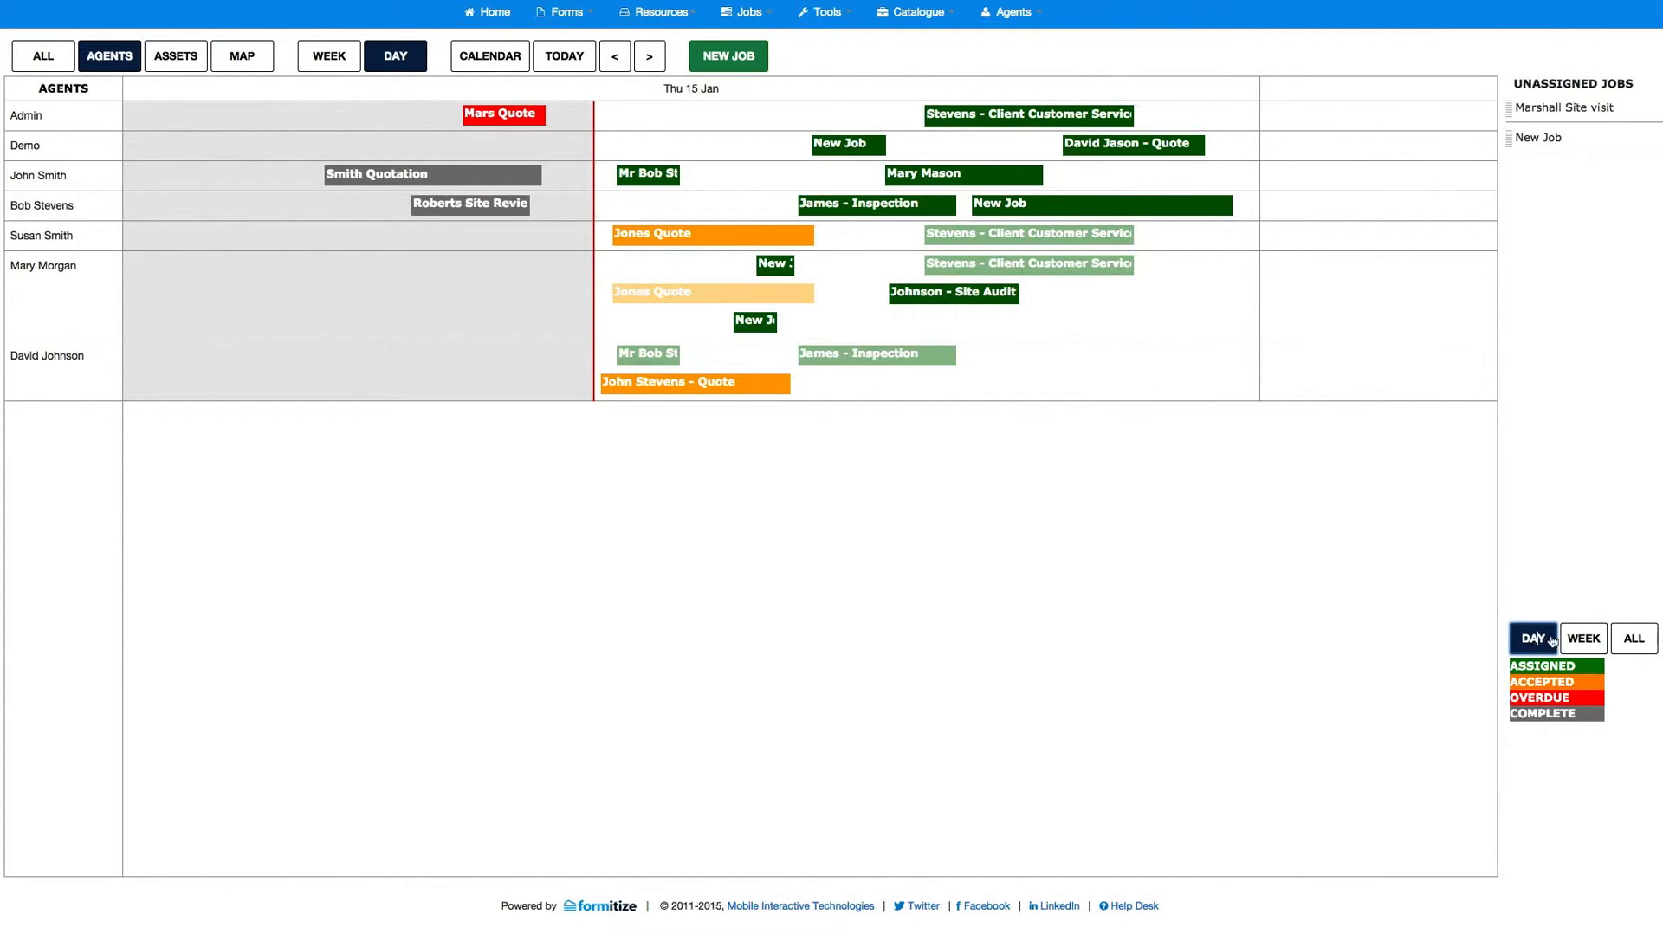
{"action": "left_click", "coordinate": [1589, 639]}
{"action": "left_click", "coordinate": [1639, 640]}
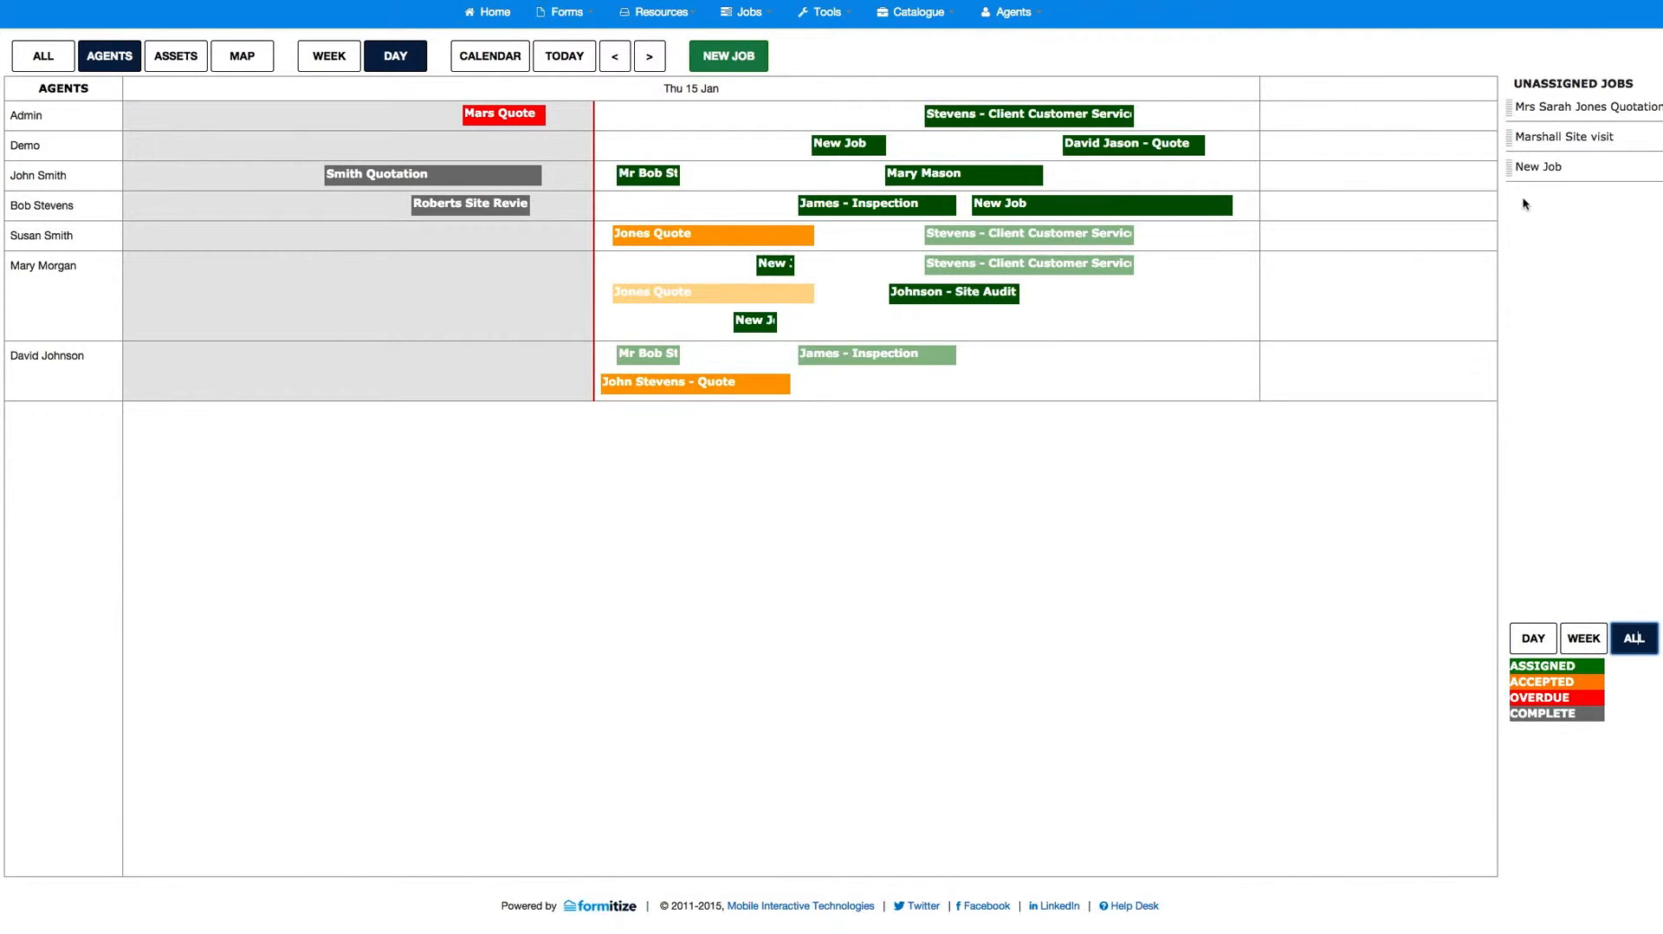
Step: Assign the unassigned site visit job to the Demo agent, in the late evening of Thu 15 Jan
{"action": "mouse_move", "coordinate": [1555, 138]}
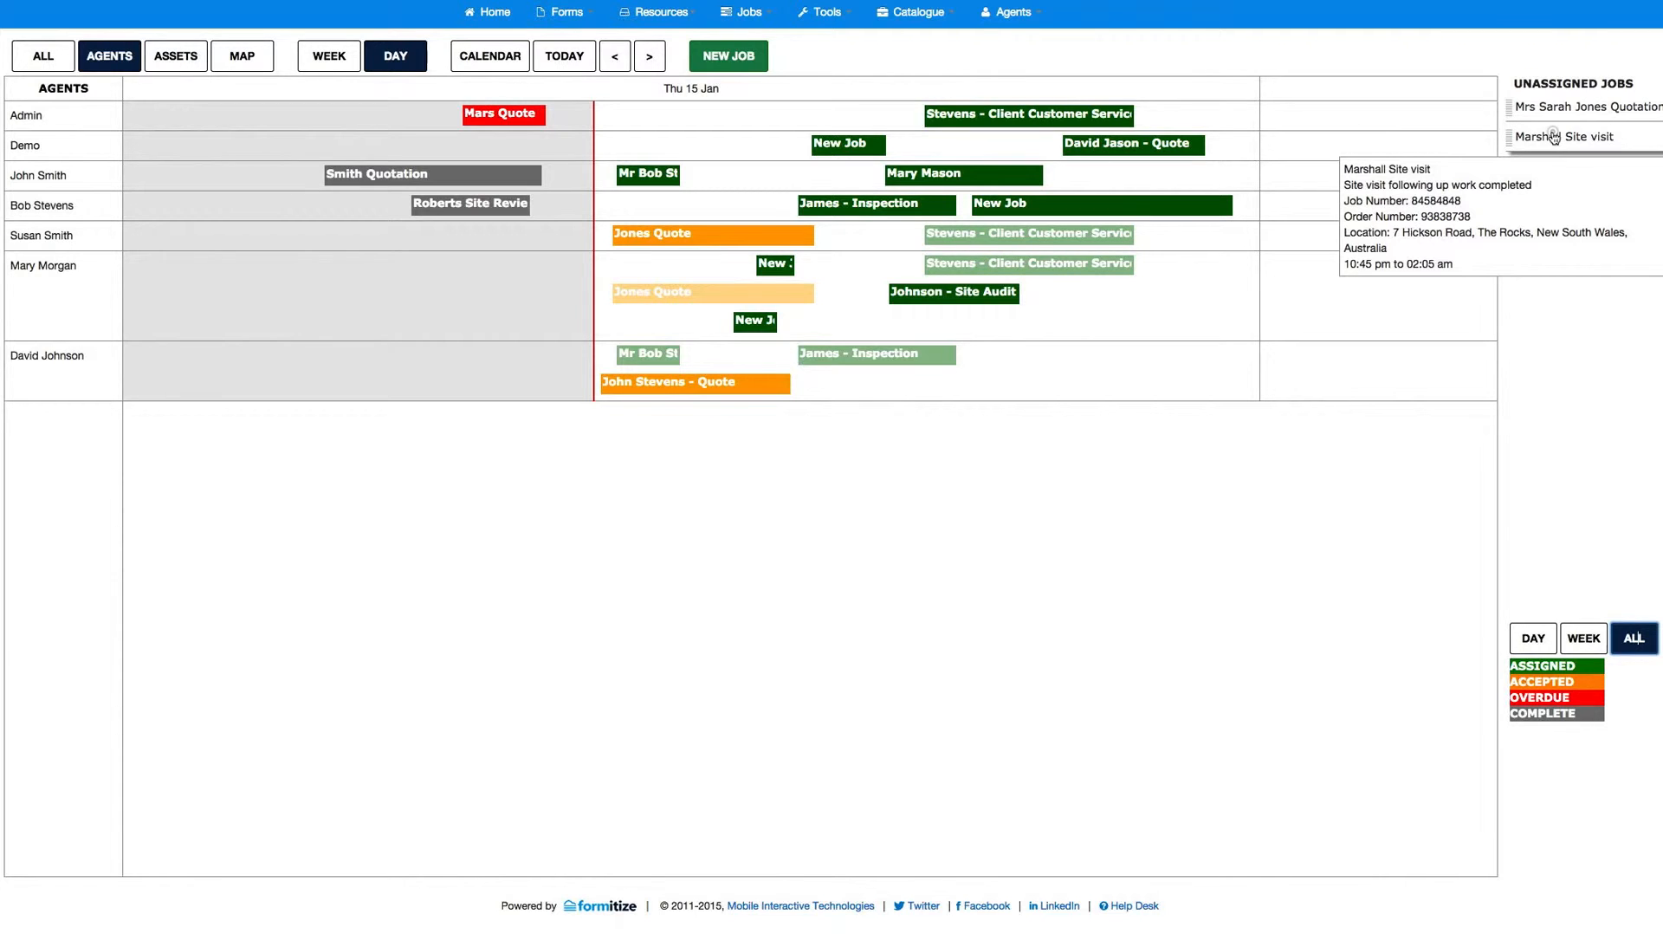
{"action": "left_click_drag", "start_coordinate": [1555, 138], "coordinate": [1315, 143]}
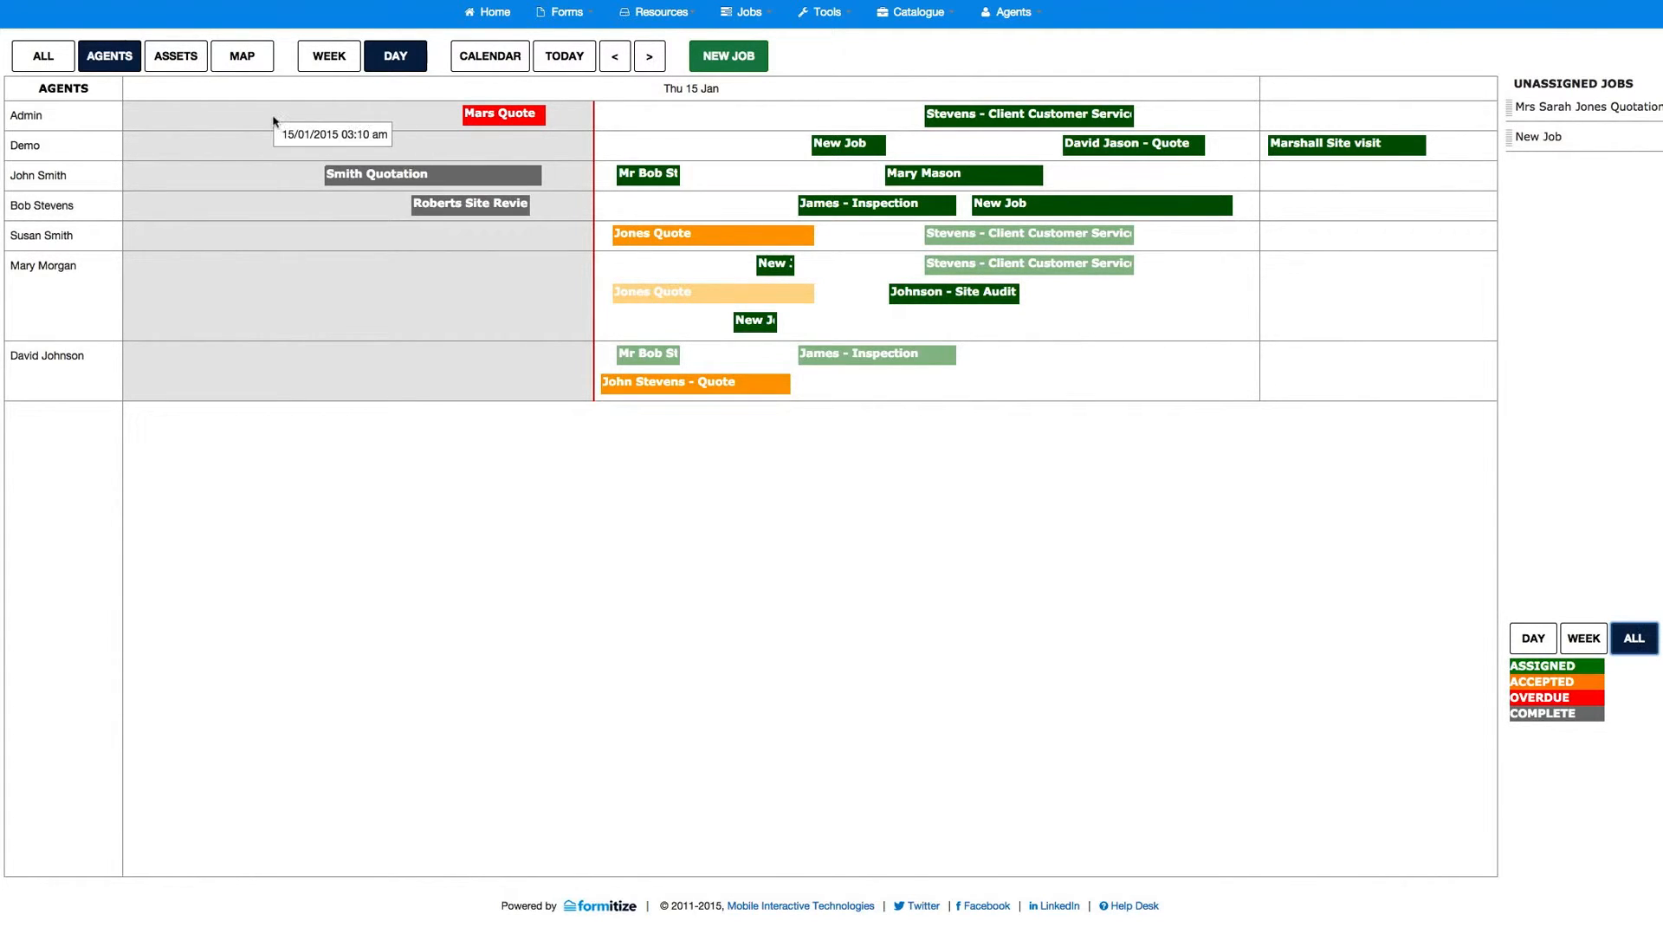
Step: View the schedule for assets only, then show agents and assets together
{"action": "left_click", "coordinate": [174, 58]}
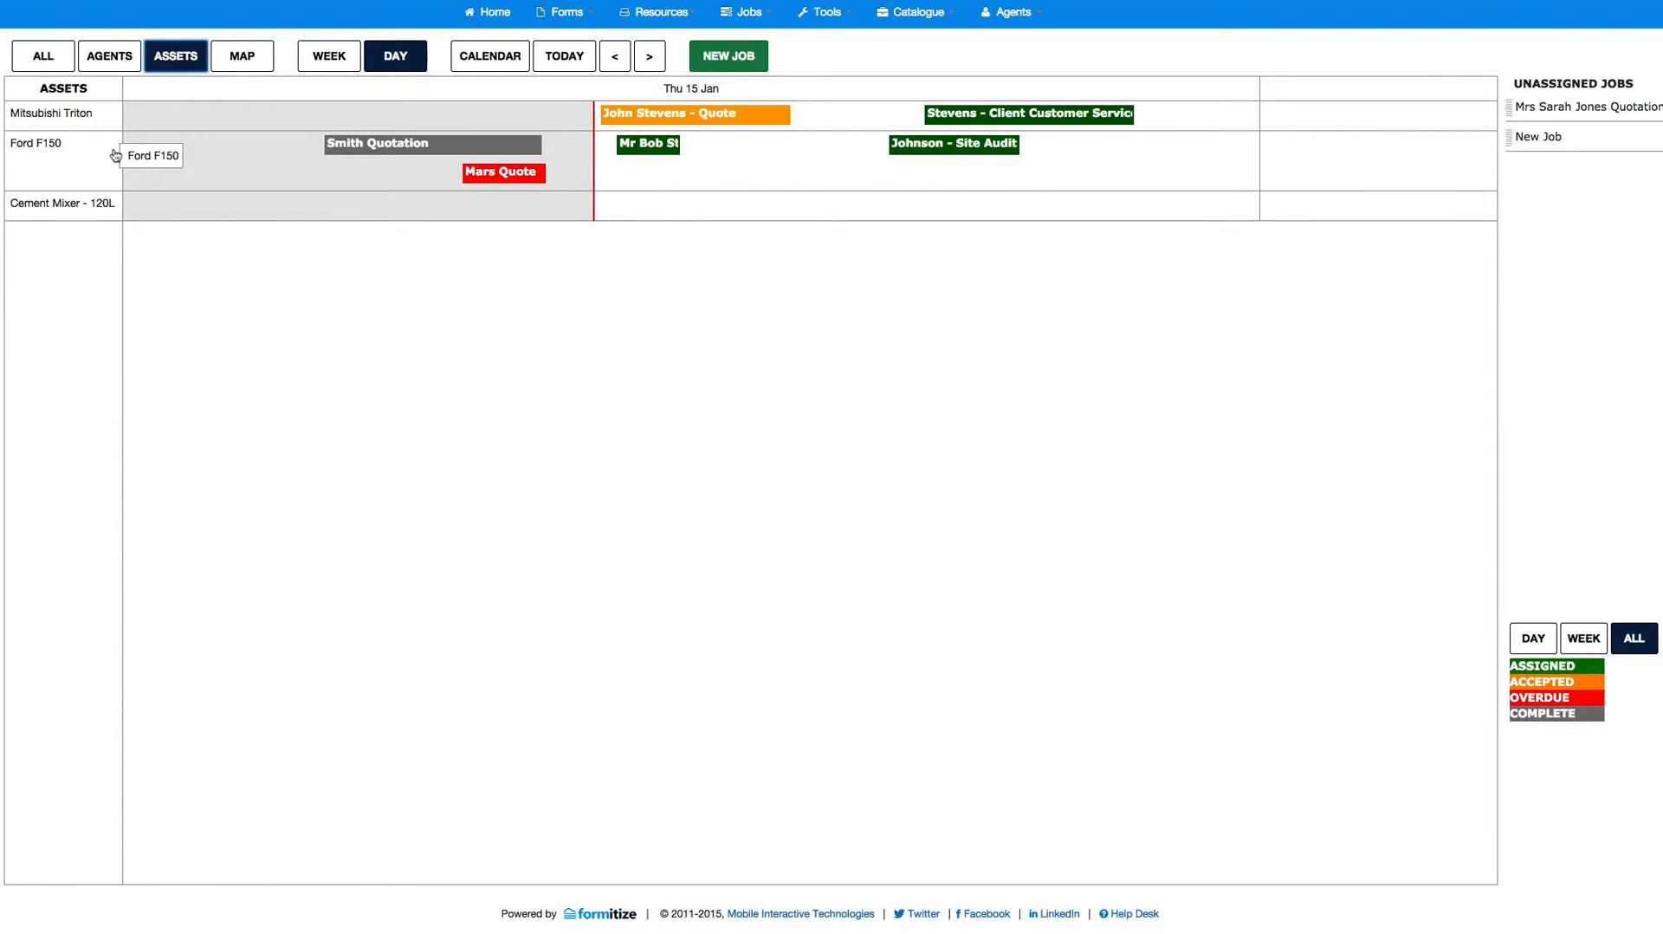
{"action": "left_click", "coordinate": [41, 58]}
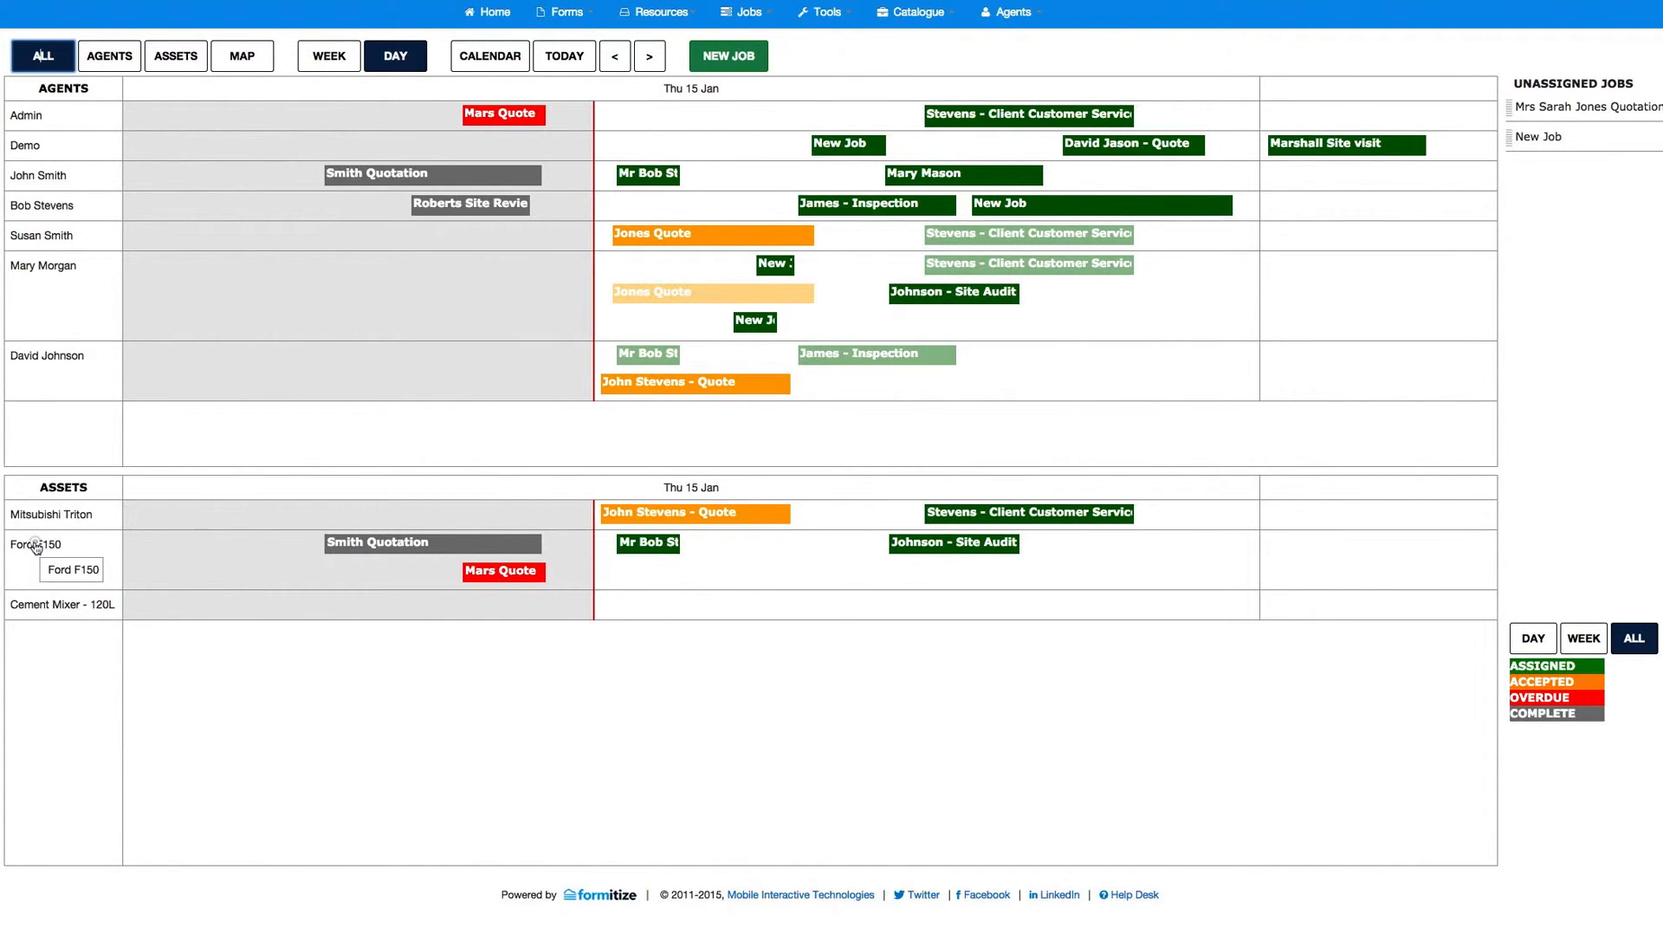
Step: Allocate the Ford F150 to the Demo agent's site visit job and move that job to start at 01:10 am on 16 Jan
{"action": "left_click_drag", "start_coordinate": [34, 546], "coordinate": [1311, 146]}
{"action": "mouse_move", "coordinate": [1340, 549]}
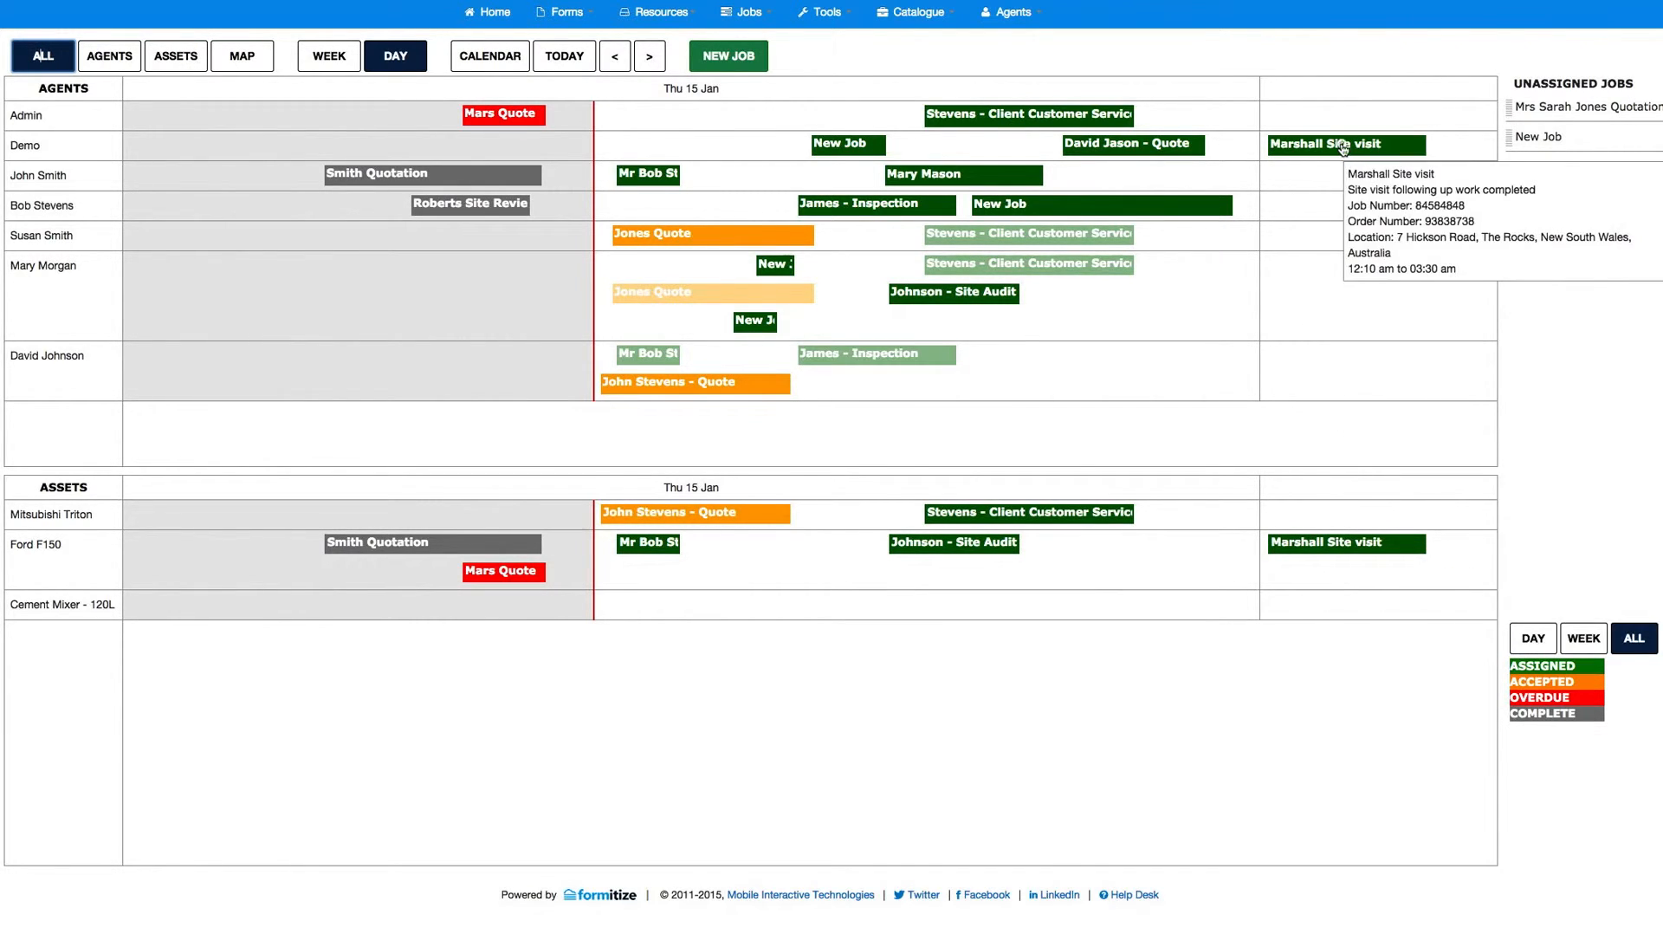
{"action": "left_click_drag", "start_coordinate": [1345, 145], "coordinate": [1392, 144]}
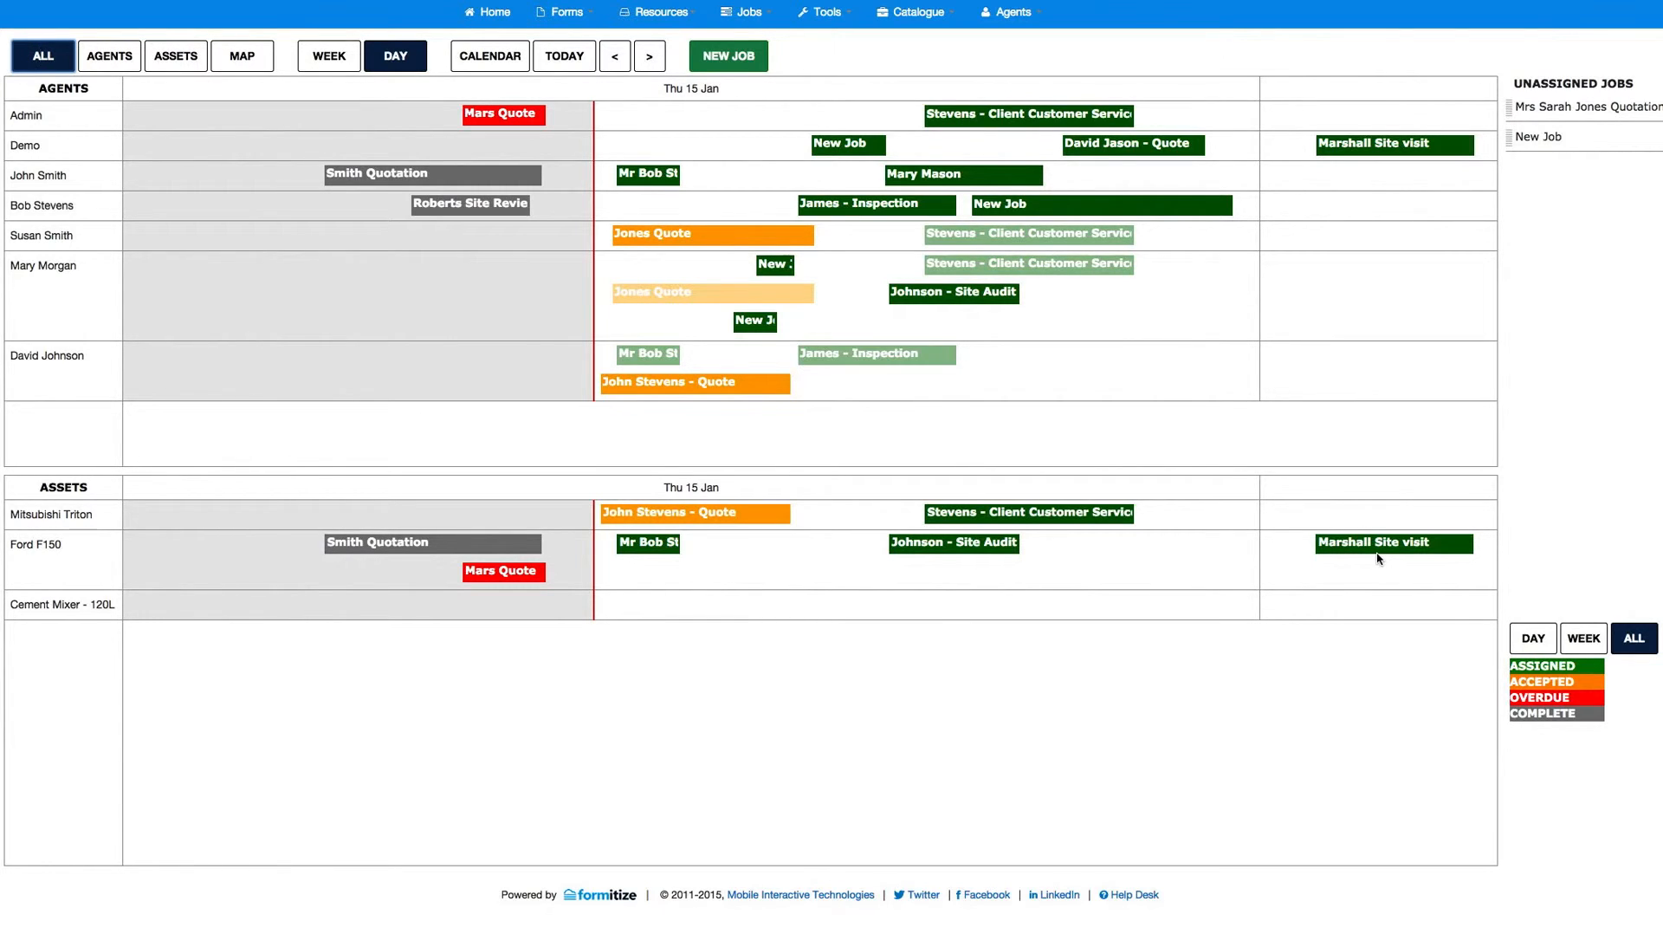
Step: View the day schedule for agents only and for assets only, then show both together again
{"action": "left_click", "coordinate": [117, 58]}
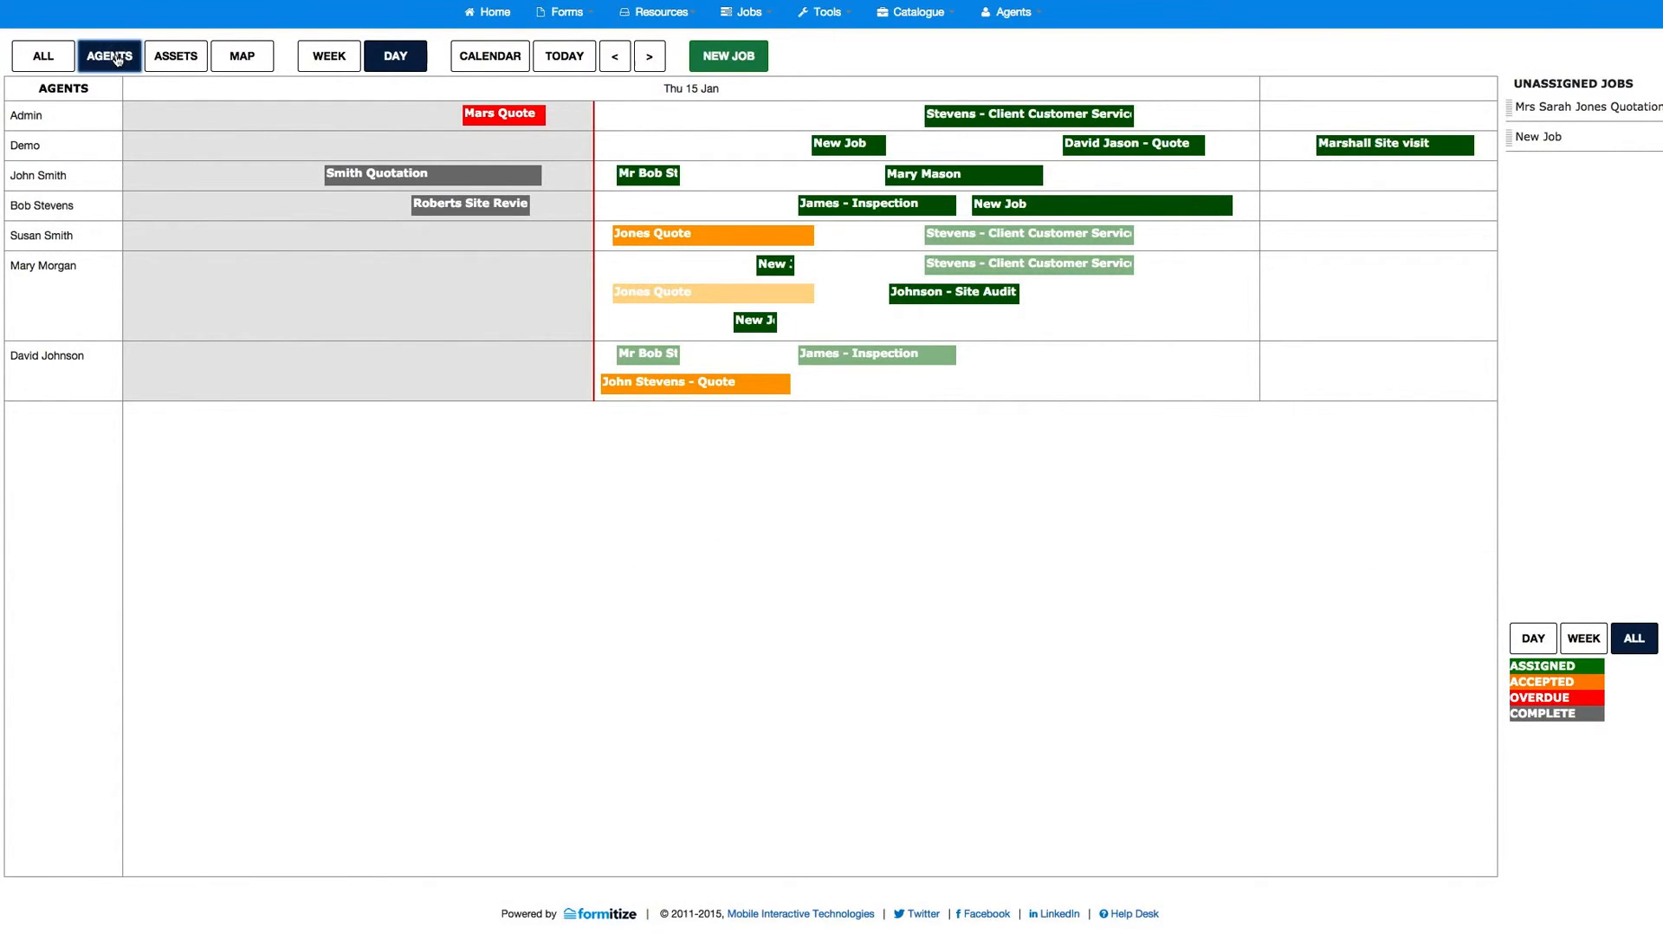
{"action": "left_click", "coordinate": [183, 57]}
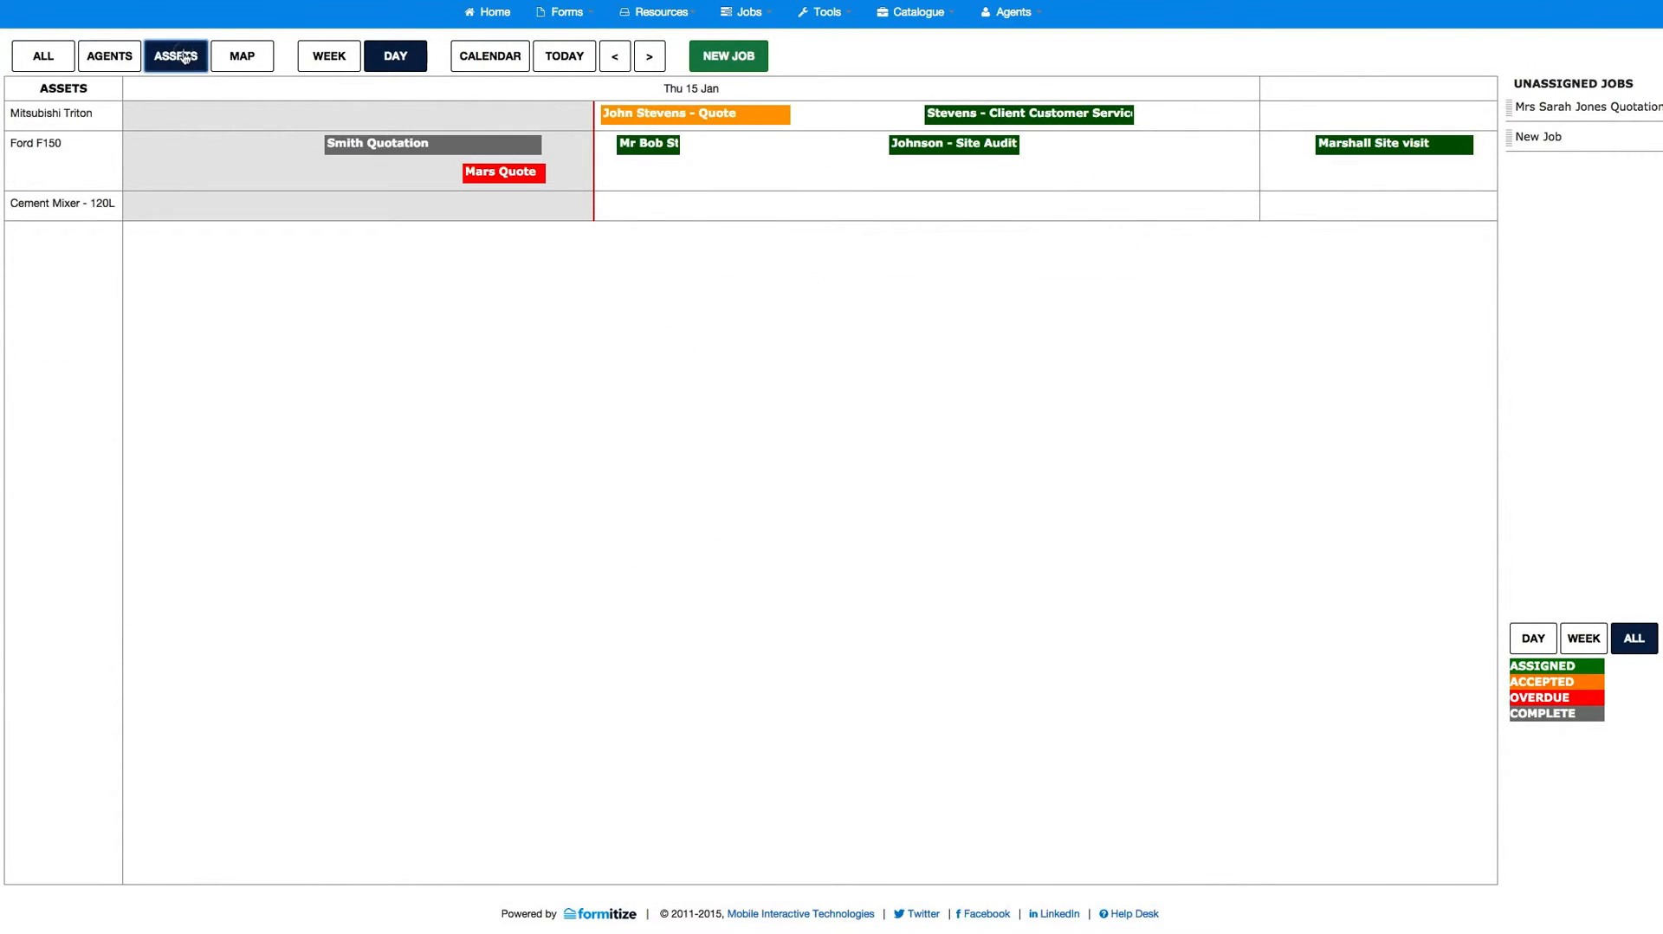
{"action": "left_click", "coordinate": [42, 57]}
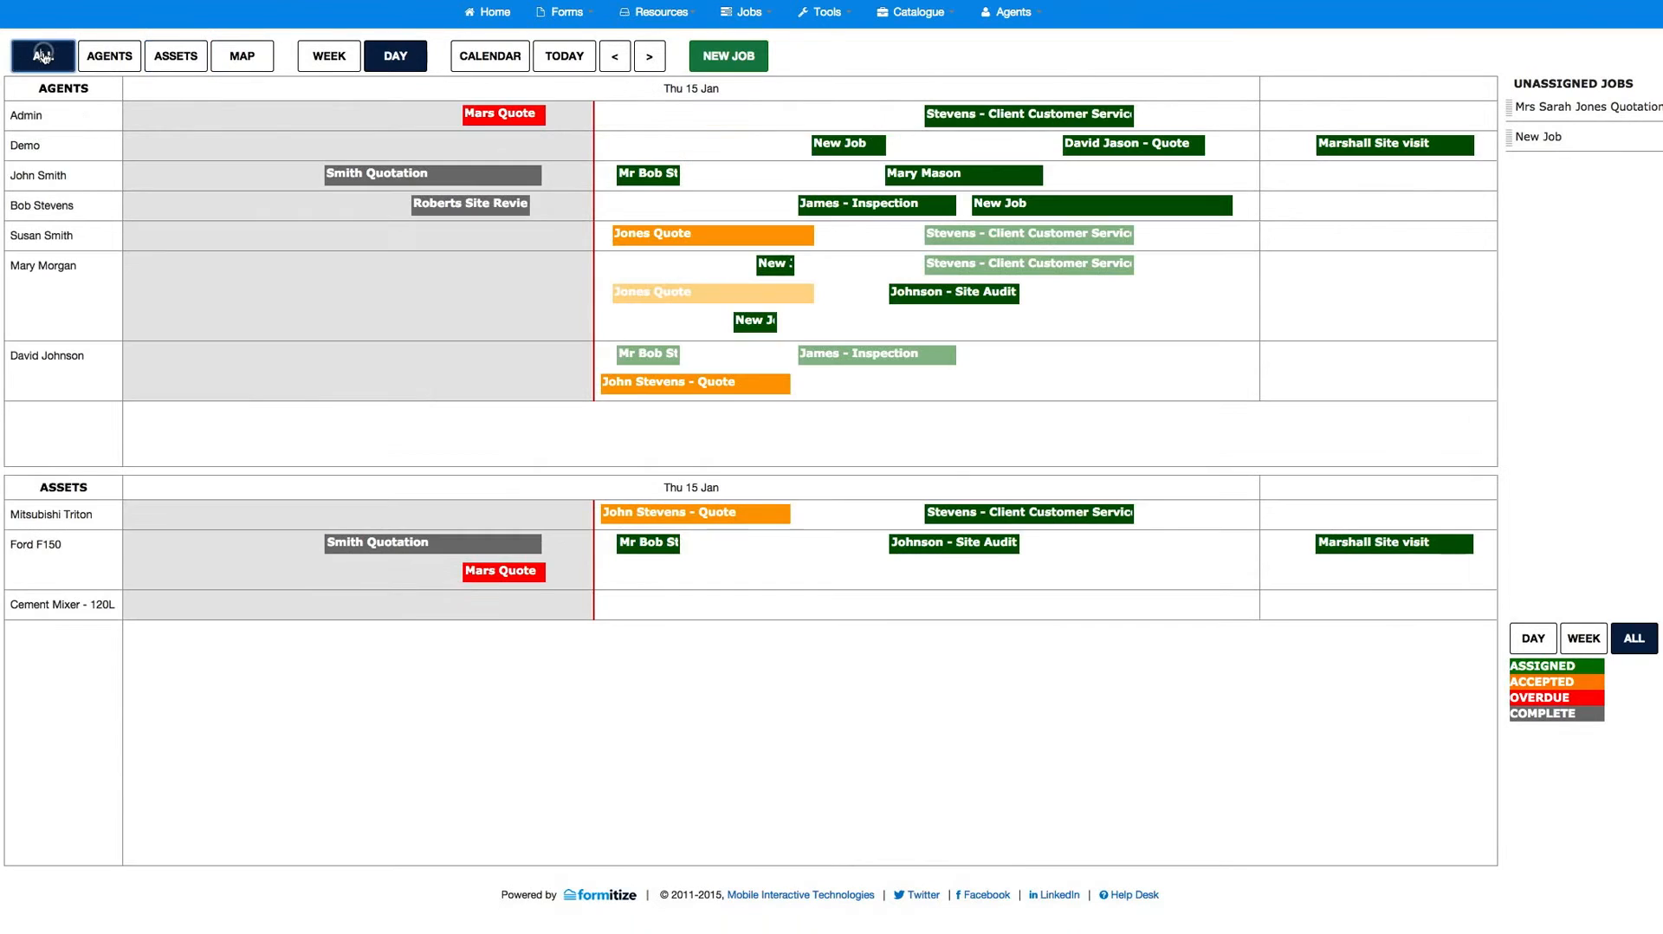
Step: Show the third agent's jobs for the day on the map and examine the details of each numbered job marker
{"action": "left_click", "coordinate": [247, 55]}
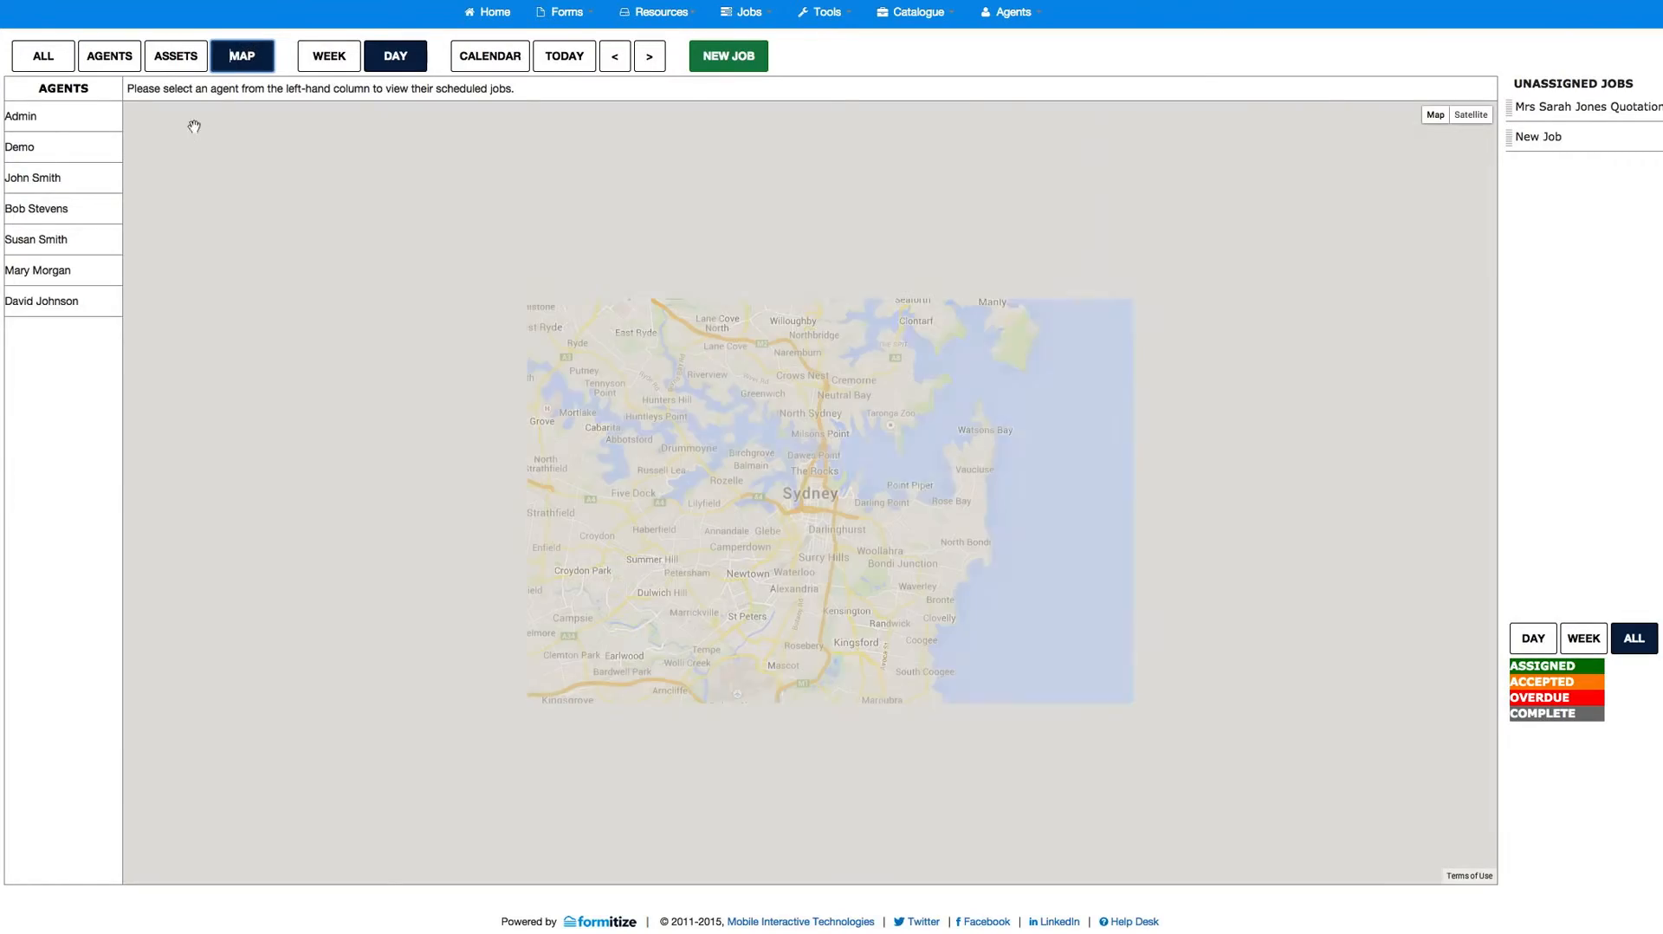
{"action": "left_click", "coordinate": [26, 181]}
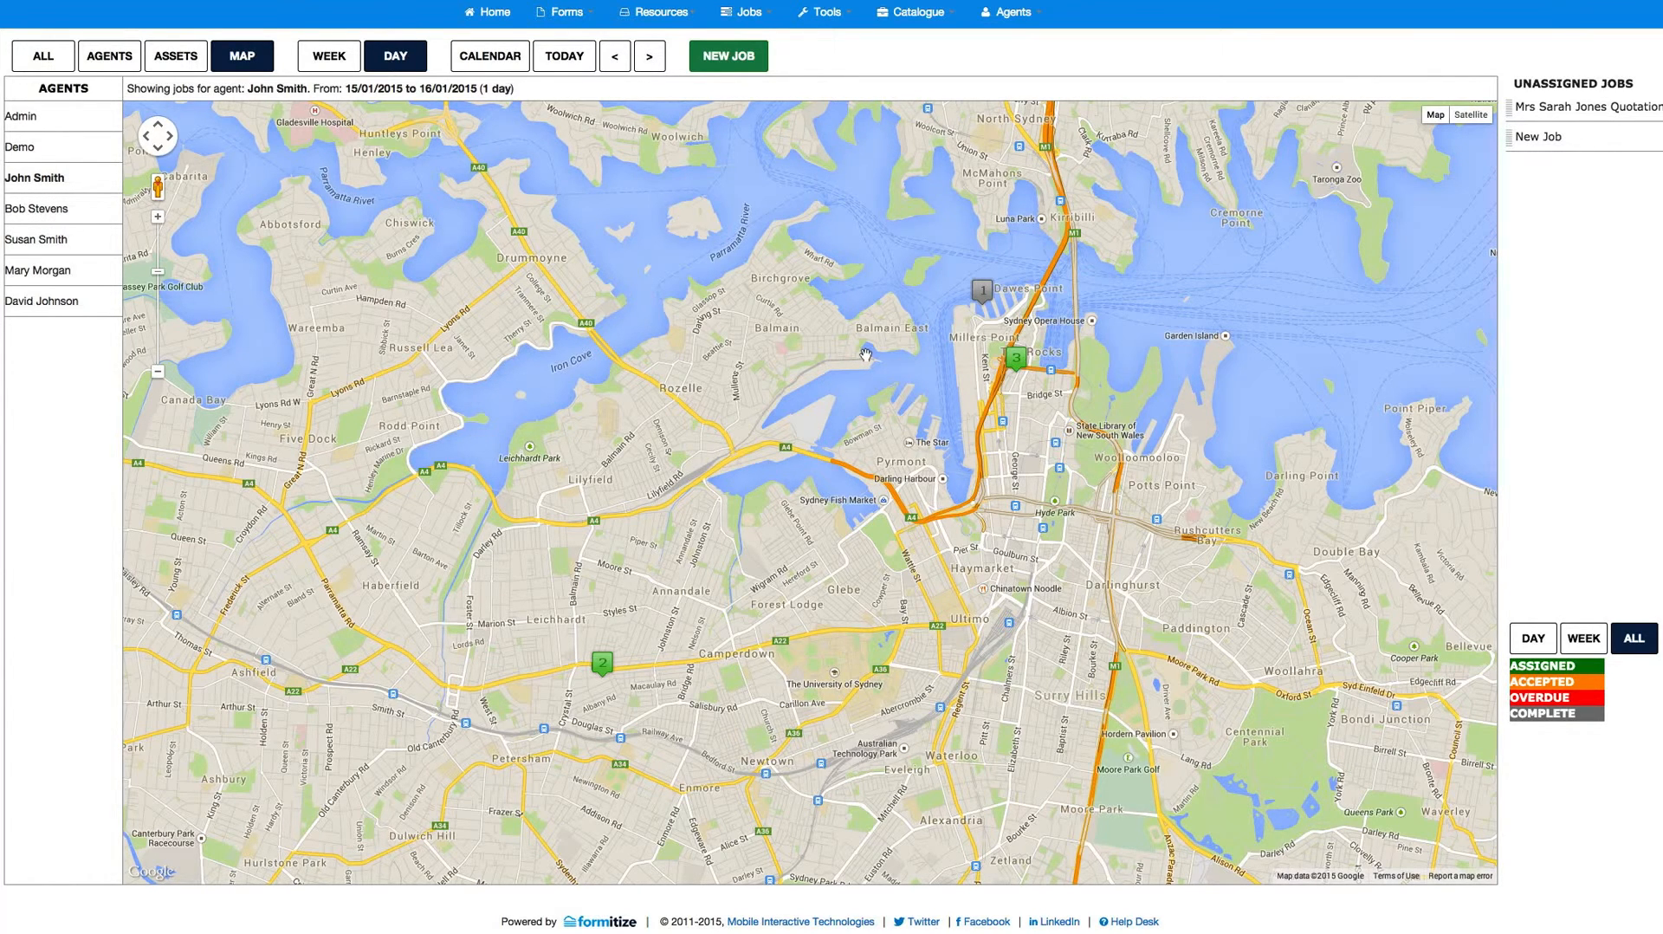
{"action": "mouse_move", "coordinate": [992, 301]}
{"action": "mouse_move", "coordinate": [608, 674]}
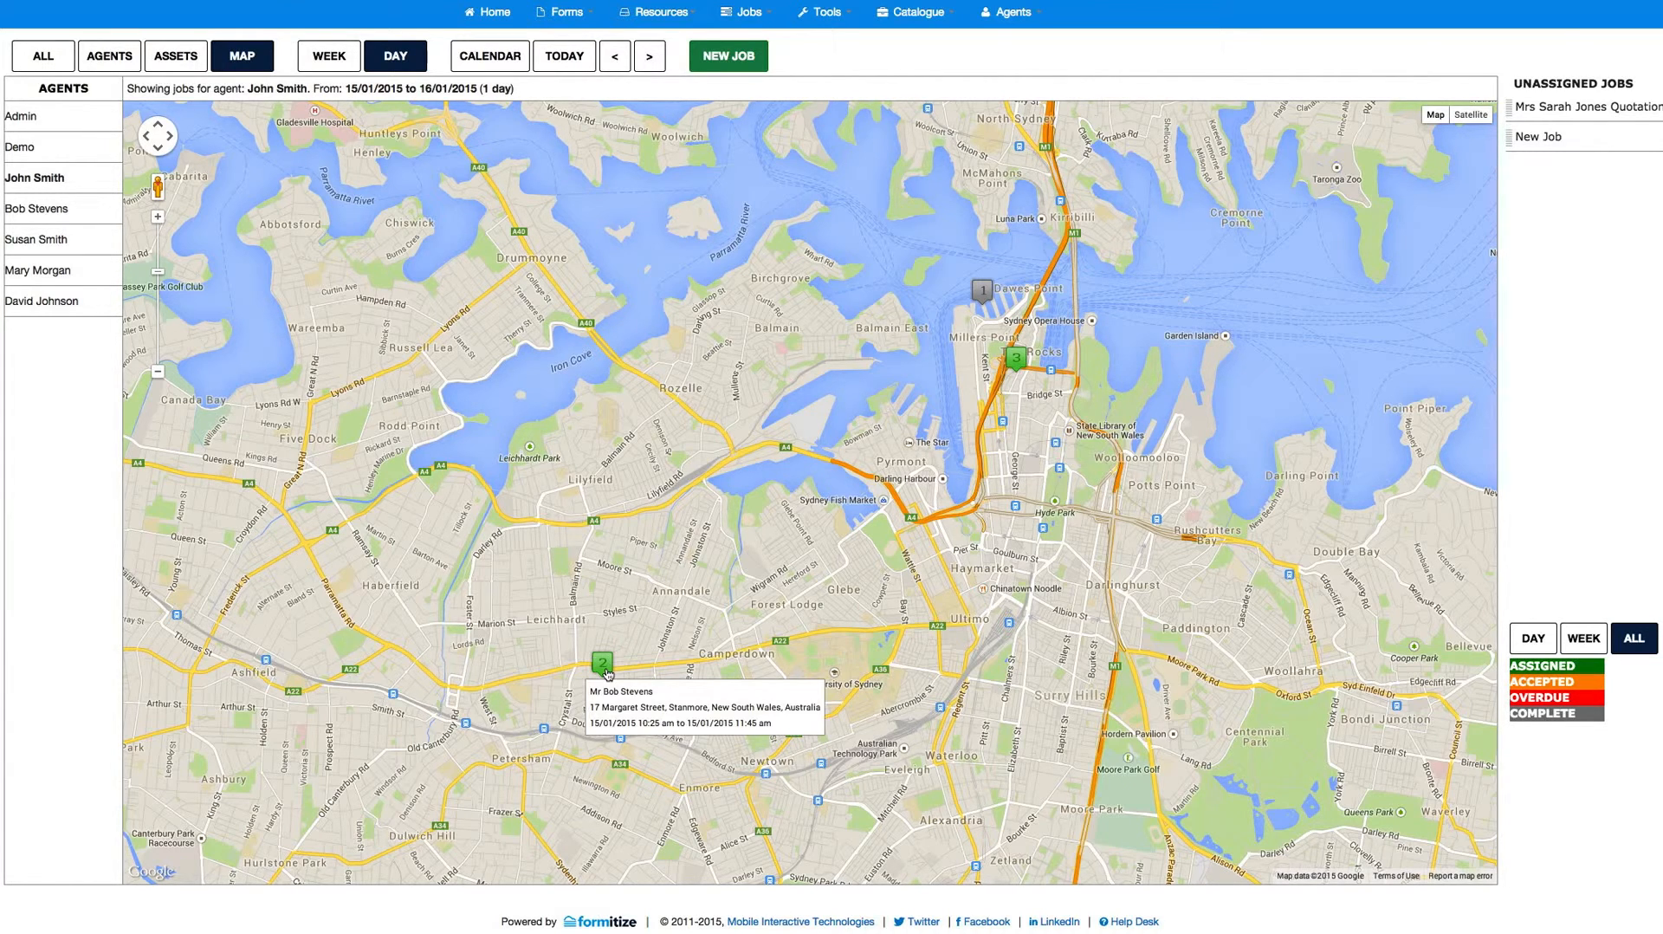
{"action": "mouse_move", "coordinate": [1023, 369]}
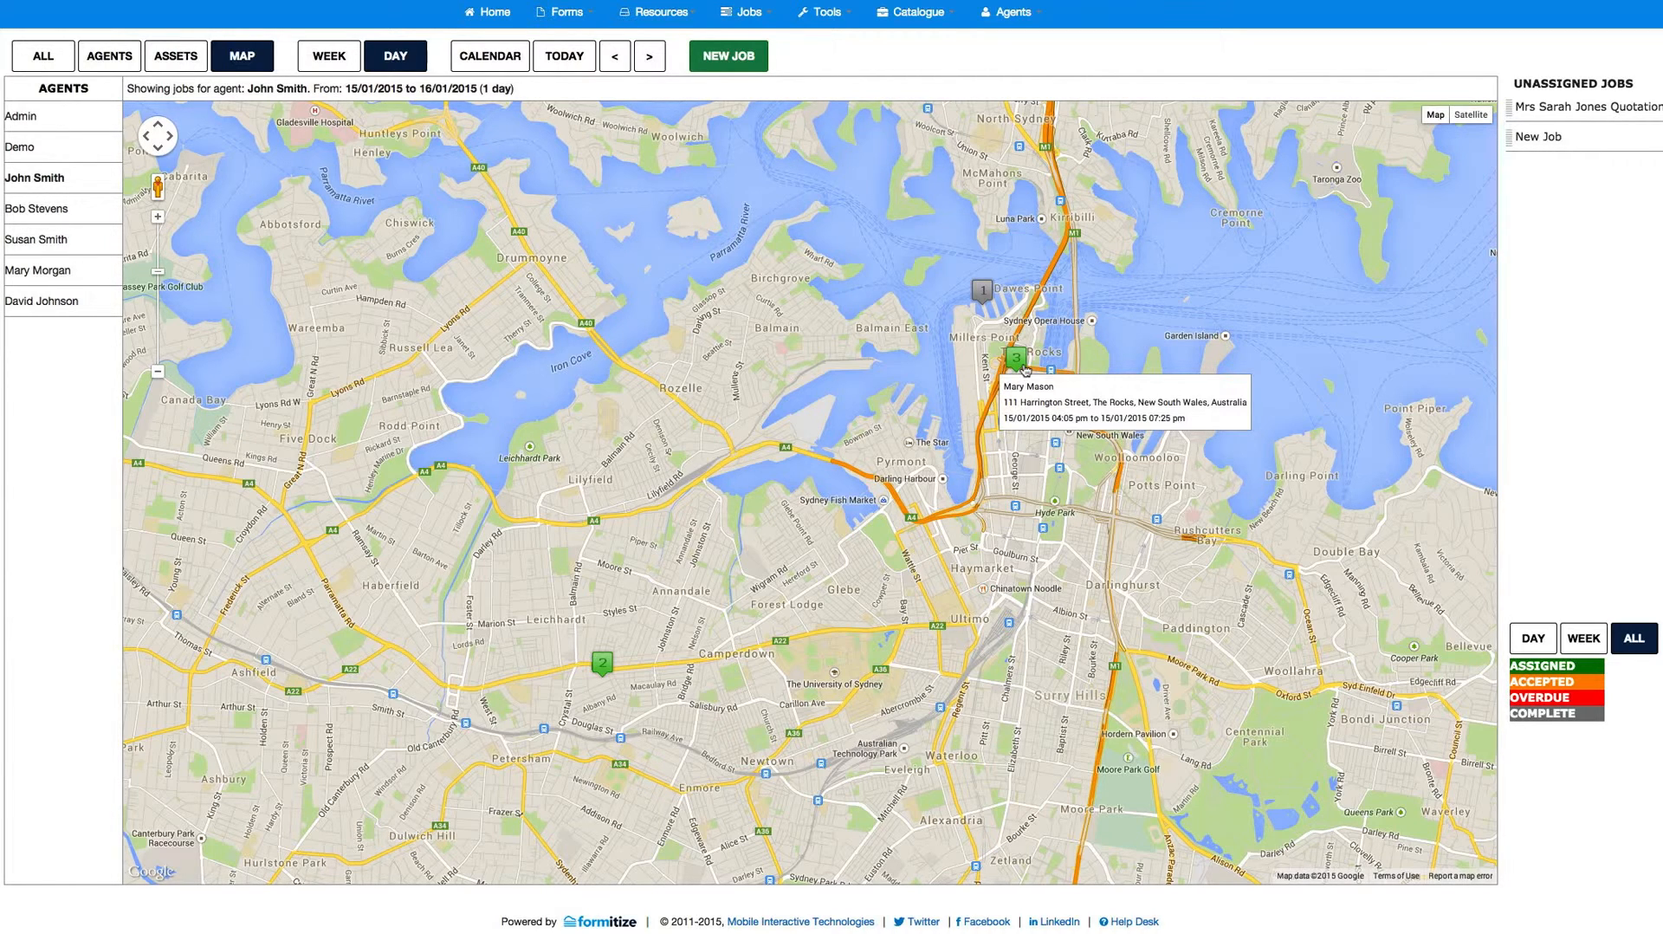
Step: Map the day's jobs for the fourth and fifth agents, examining the job markers of the fifth agent
{"action": "left_click", "coordinate": [52, 211]}
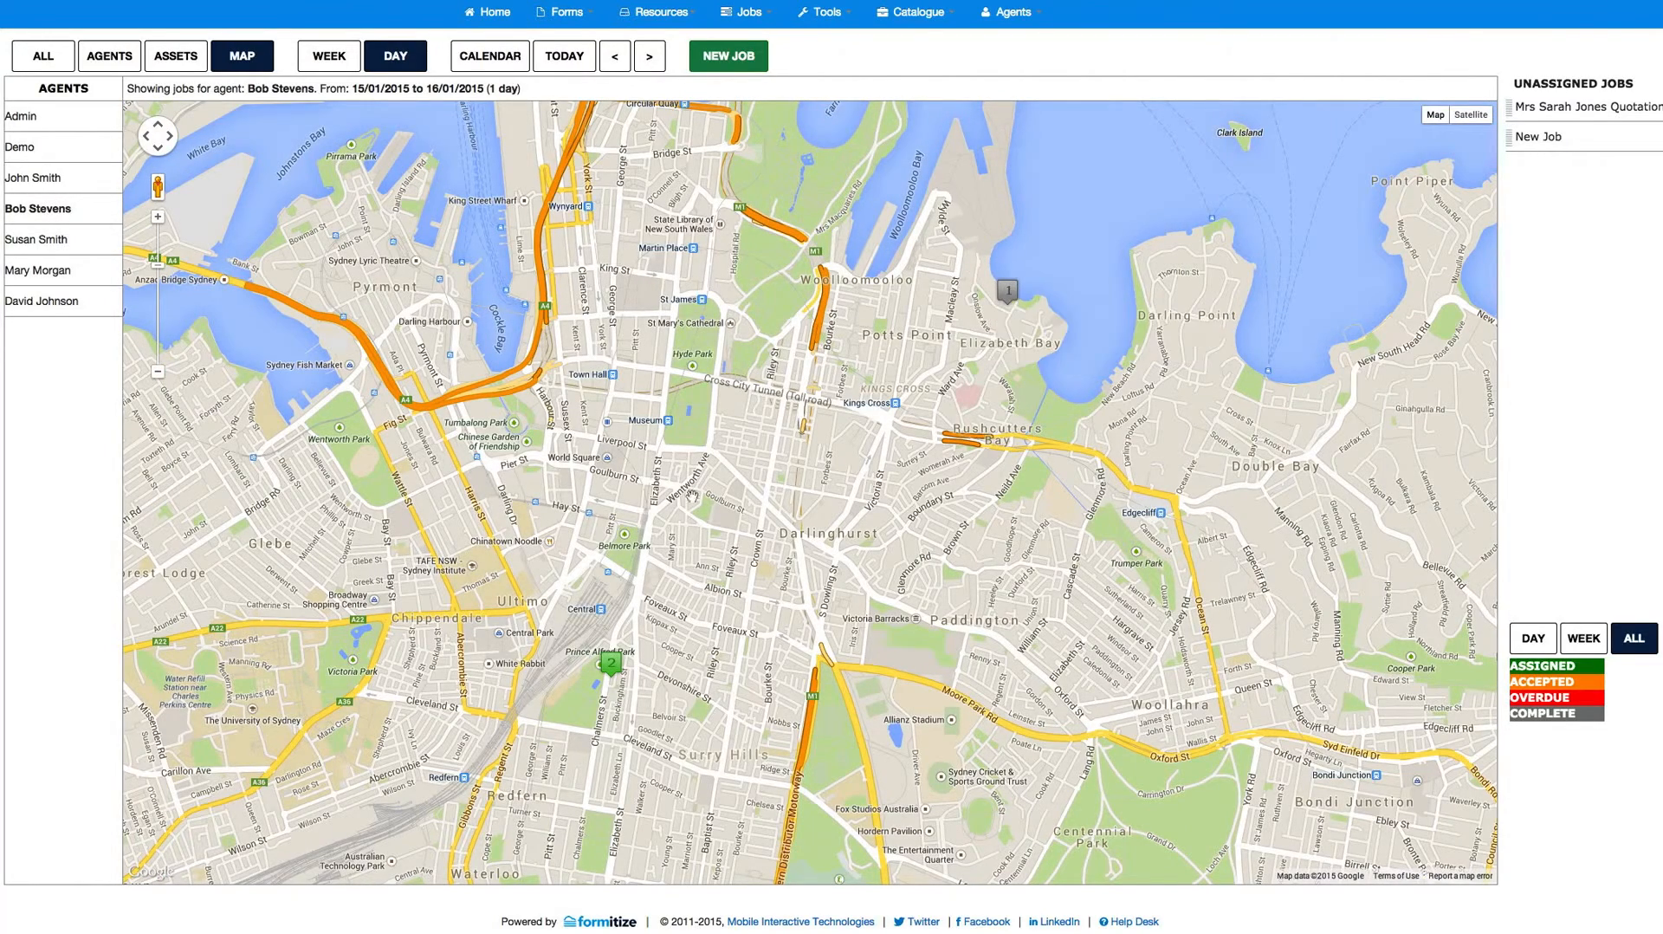
{"action": "left_click", "coordinate": [48, 247]}
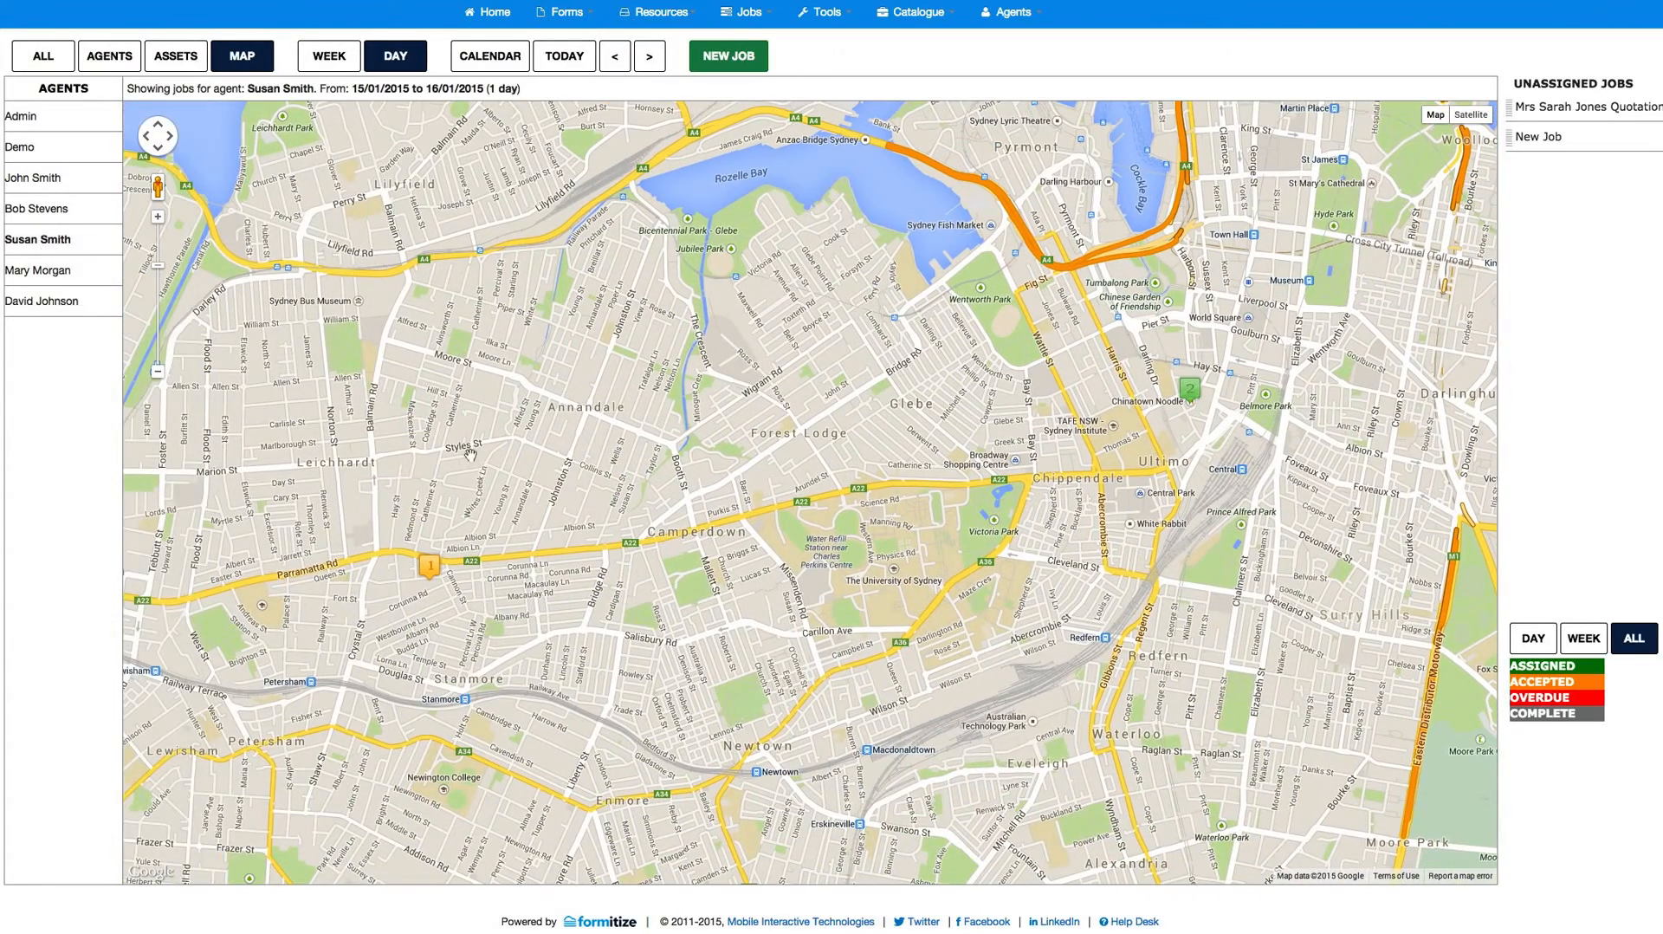
{"action": "mouse_move", "coordinate": [432, 572]}
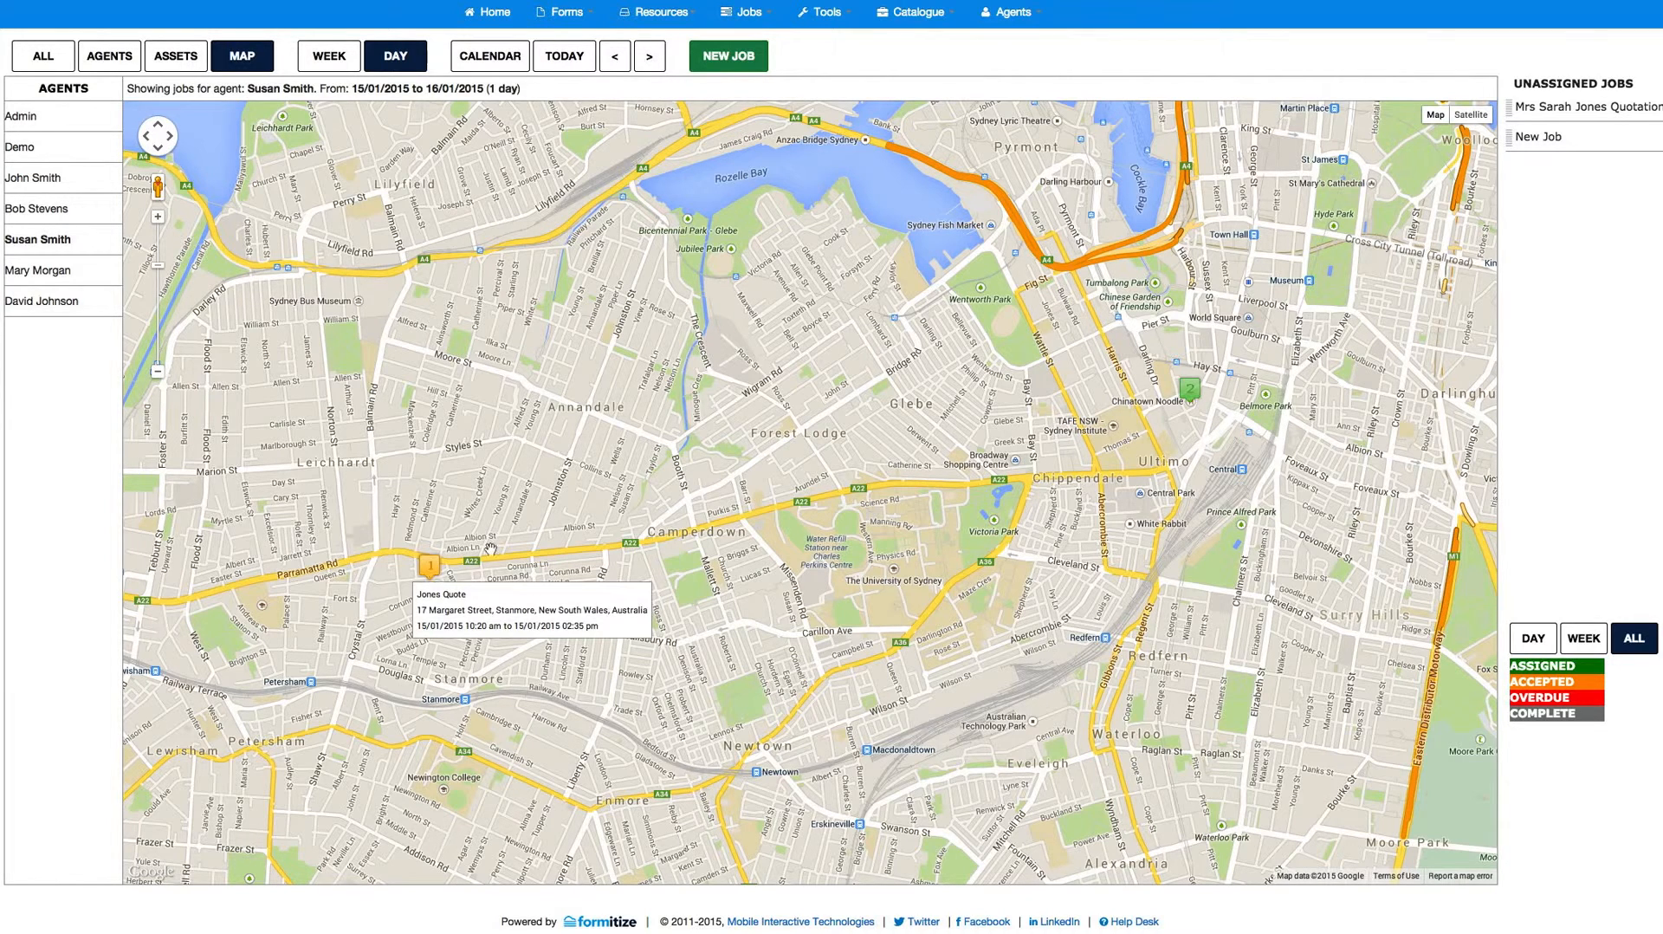
{"action": "mouse_move", "coordinate": [1190, 403]}
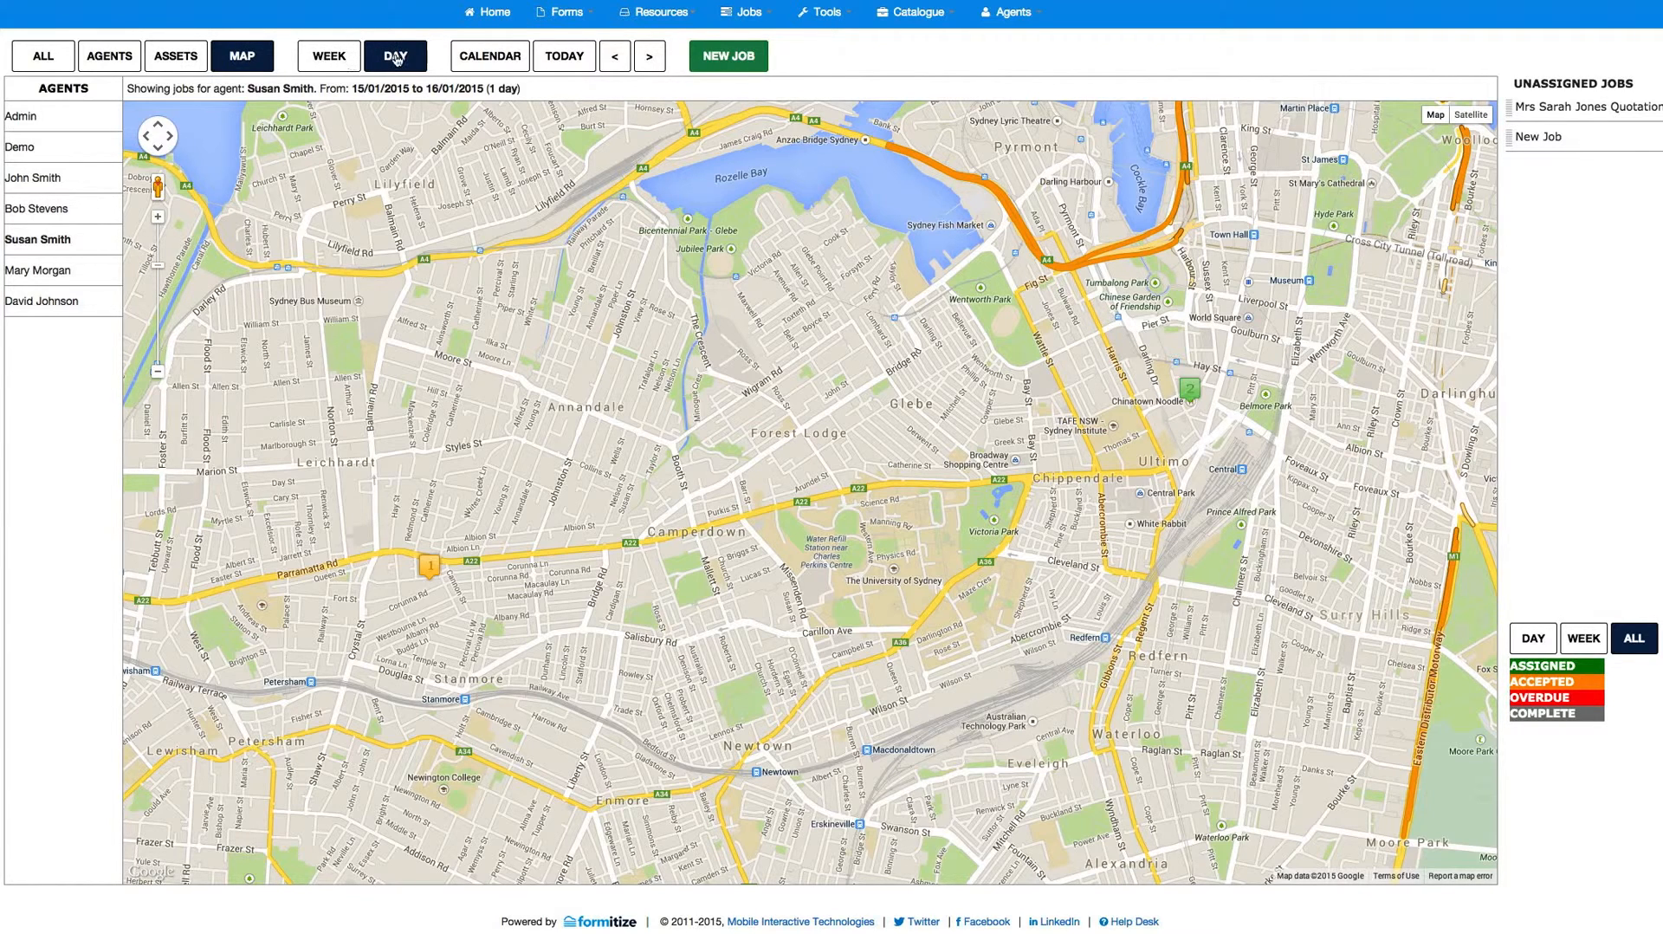
Step: Return to the combined agents and assets schedule, display it by week, and look at the January 2015 date picker
{"action": "left_click", "coordinate": [43, 58]}
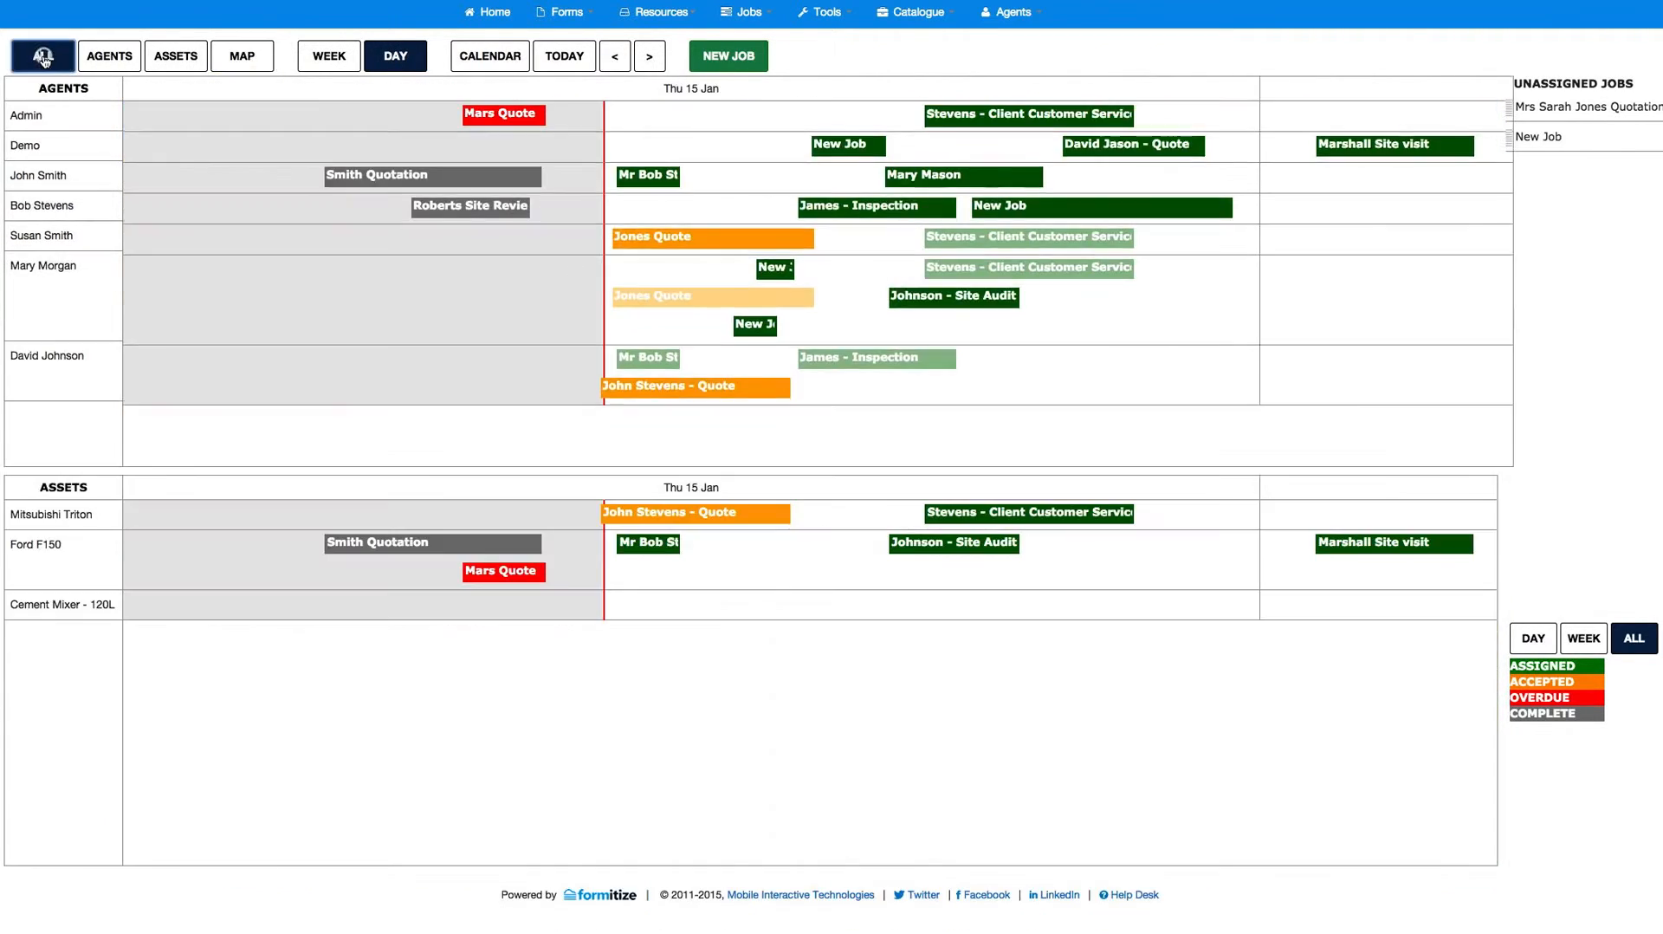
{"action": "left_click", "coordinate": [328, 56]}
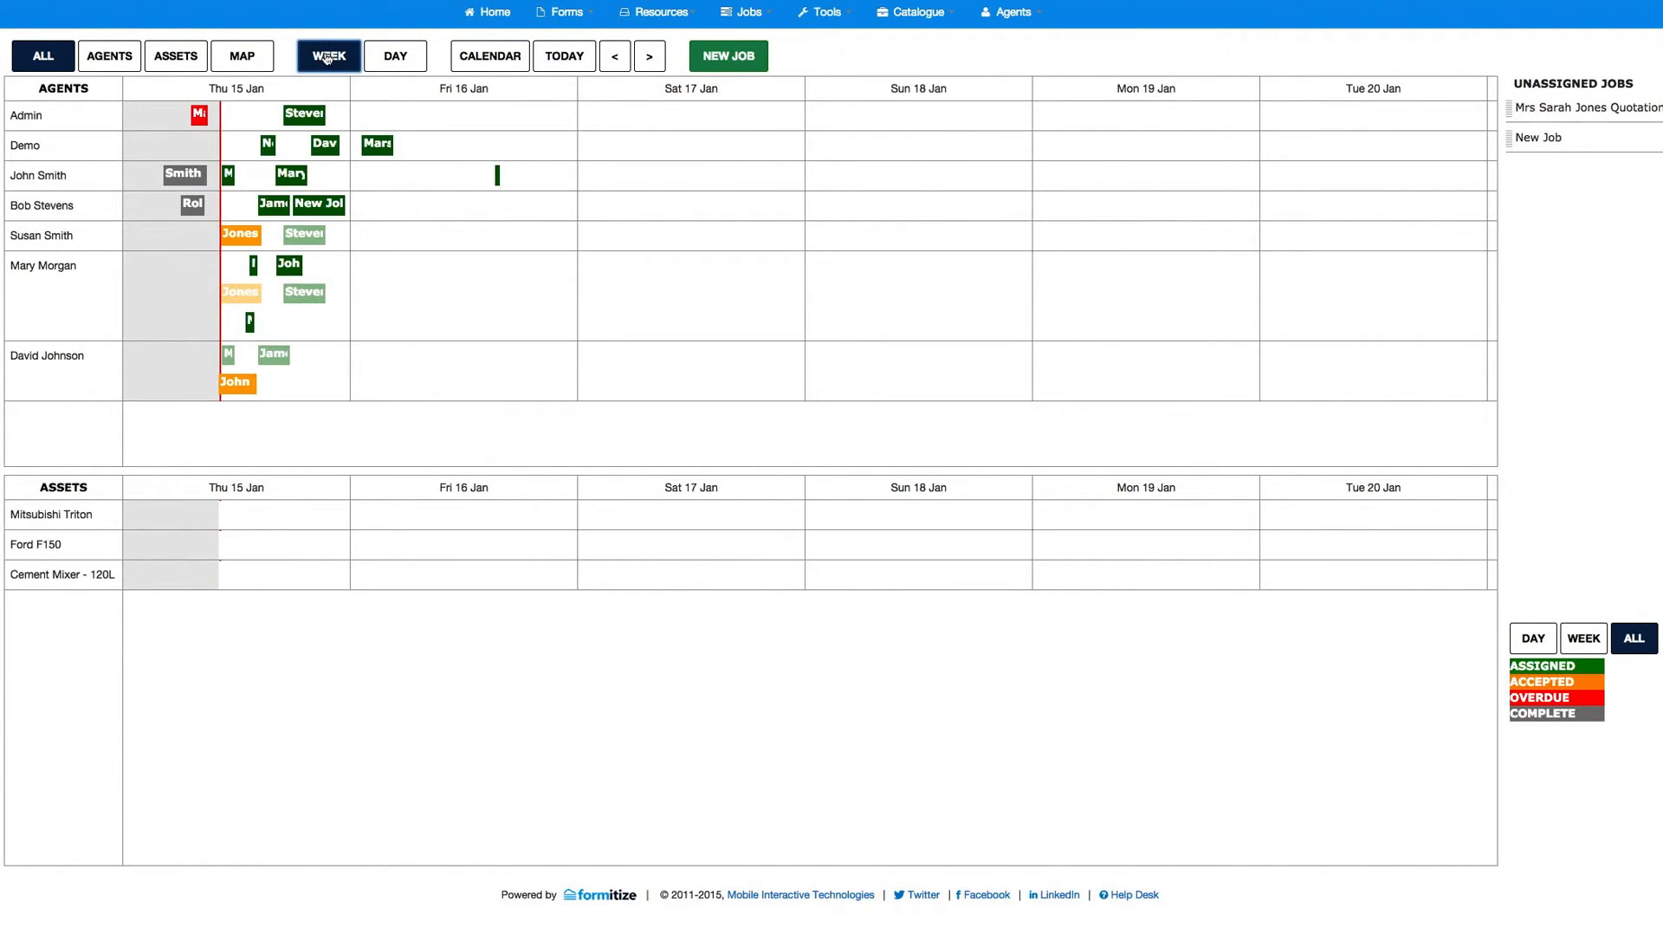
{"action": "left_click", "coordinate": [490, 57]}
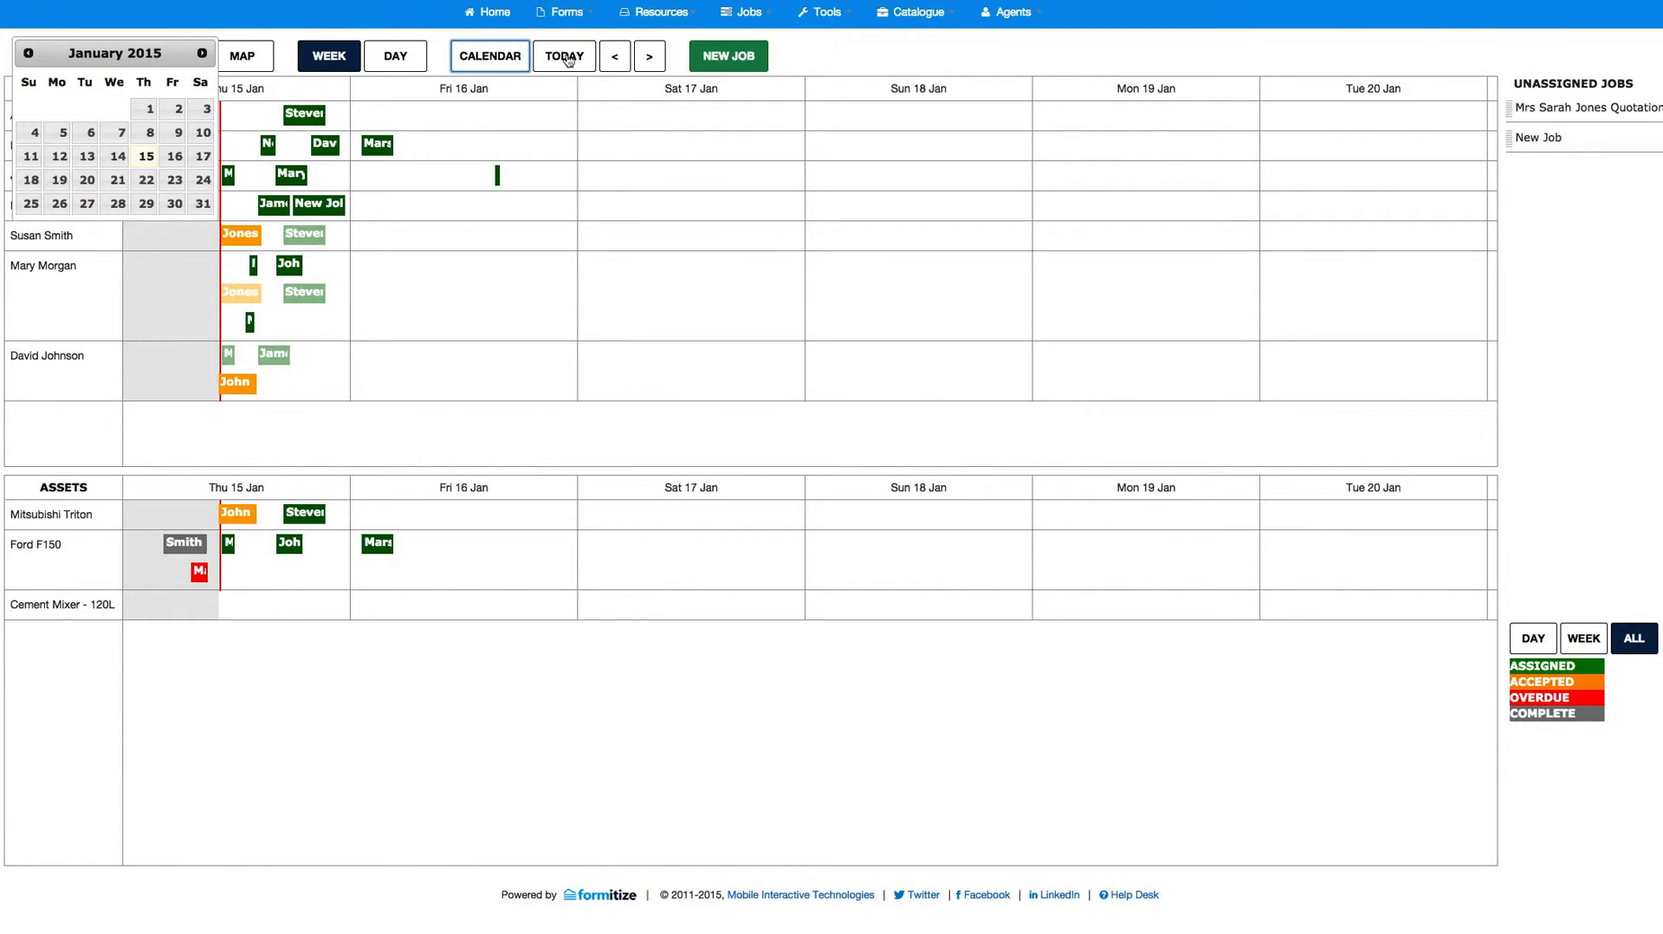
{"action": "left_click", "coordinate": [446, 56]}
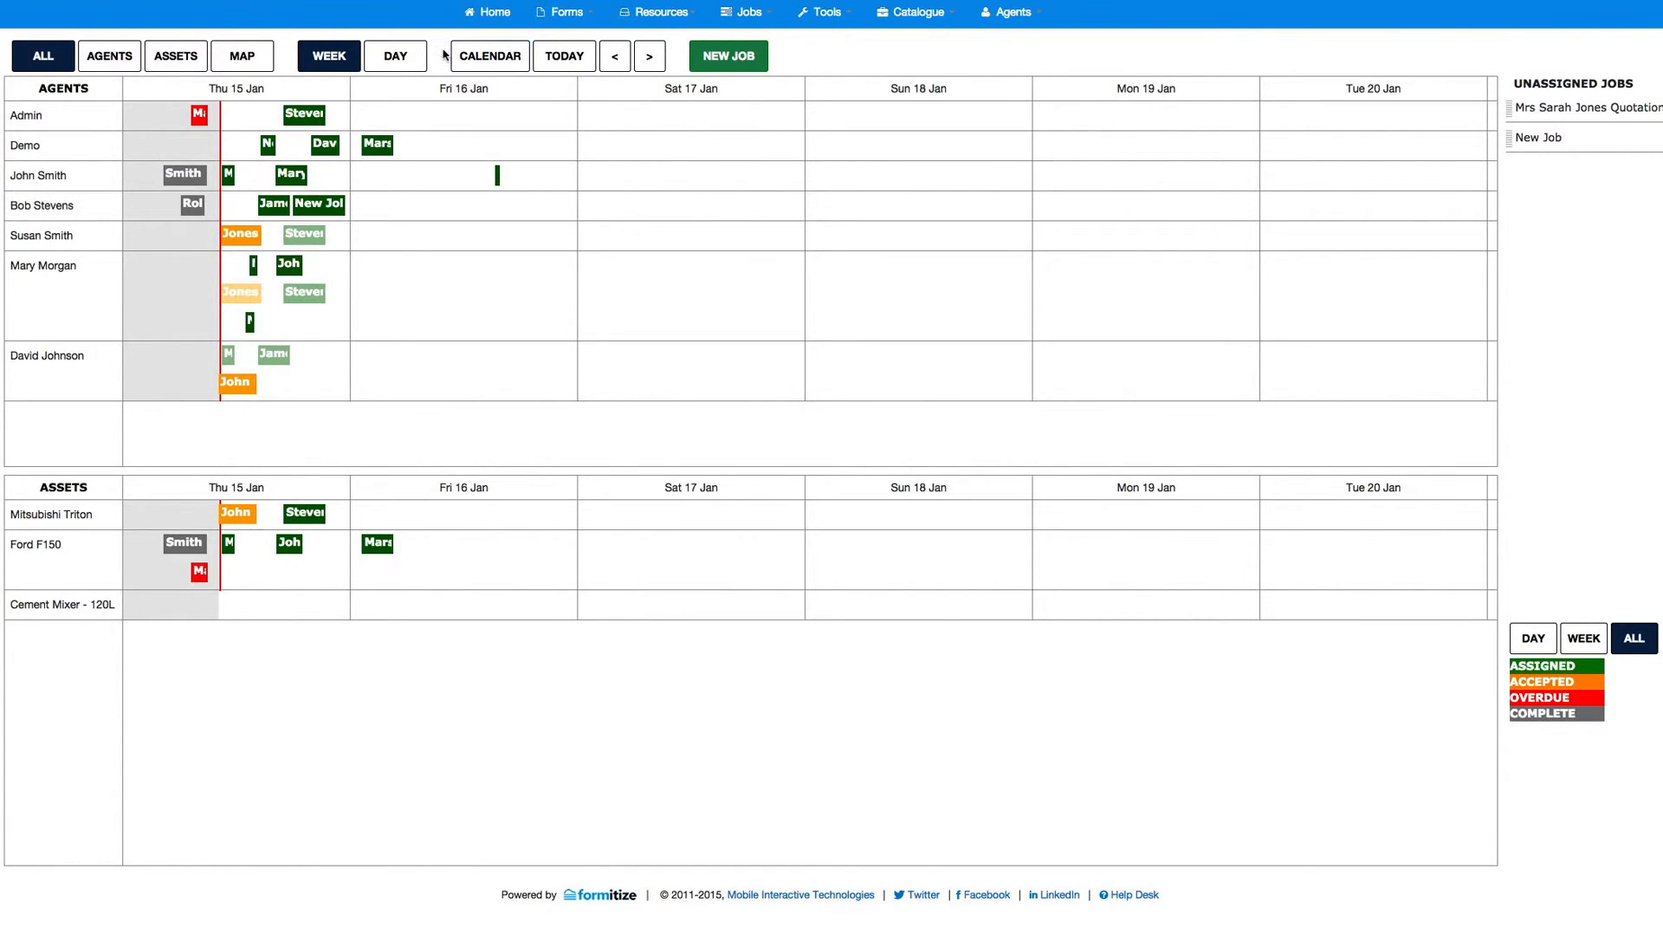
{"action": "mouse_move", "coordinate": [200, 126]}
Step: View the list of all jobs with their status and due dates, then go back to the scheduler
{"action": "left_click", "coordinate": [748, 13]}
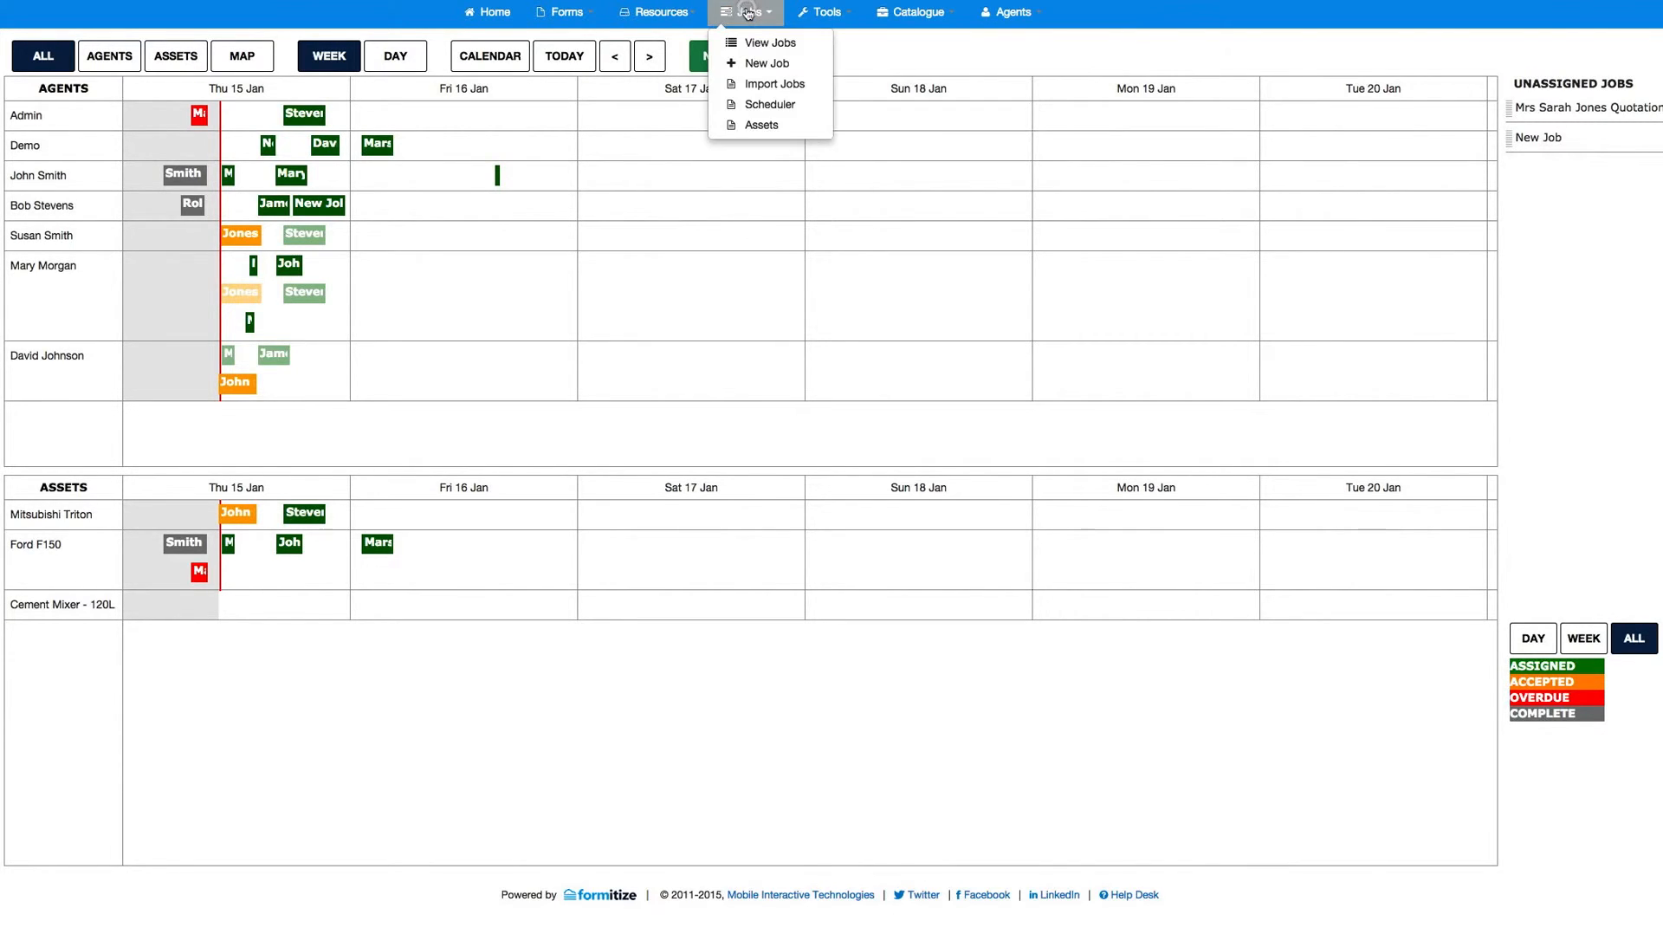
{"action": "left_click", "coordinate": [782, 44]}
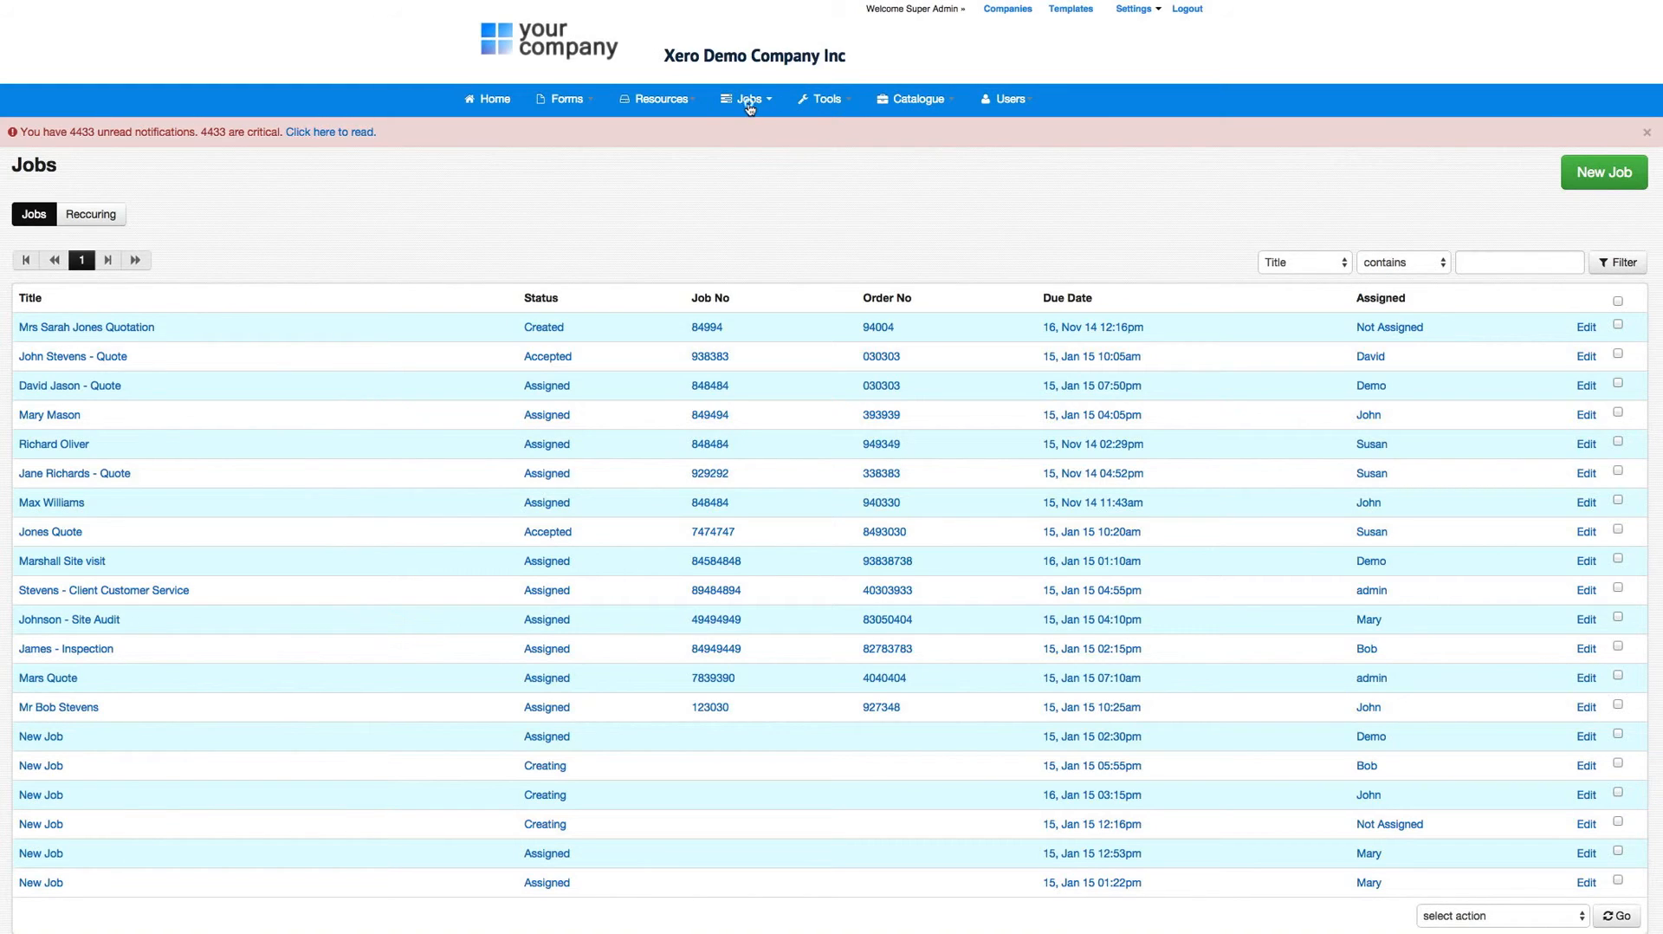
{"action": "left_click", "coordinate": [750, 106]}
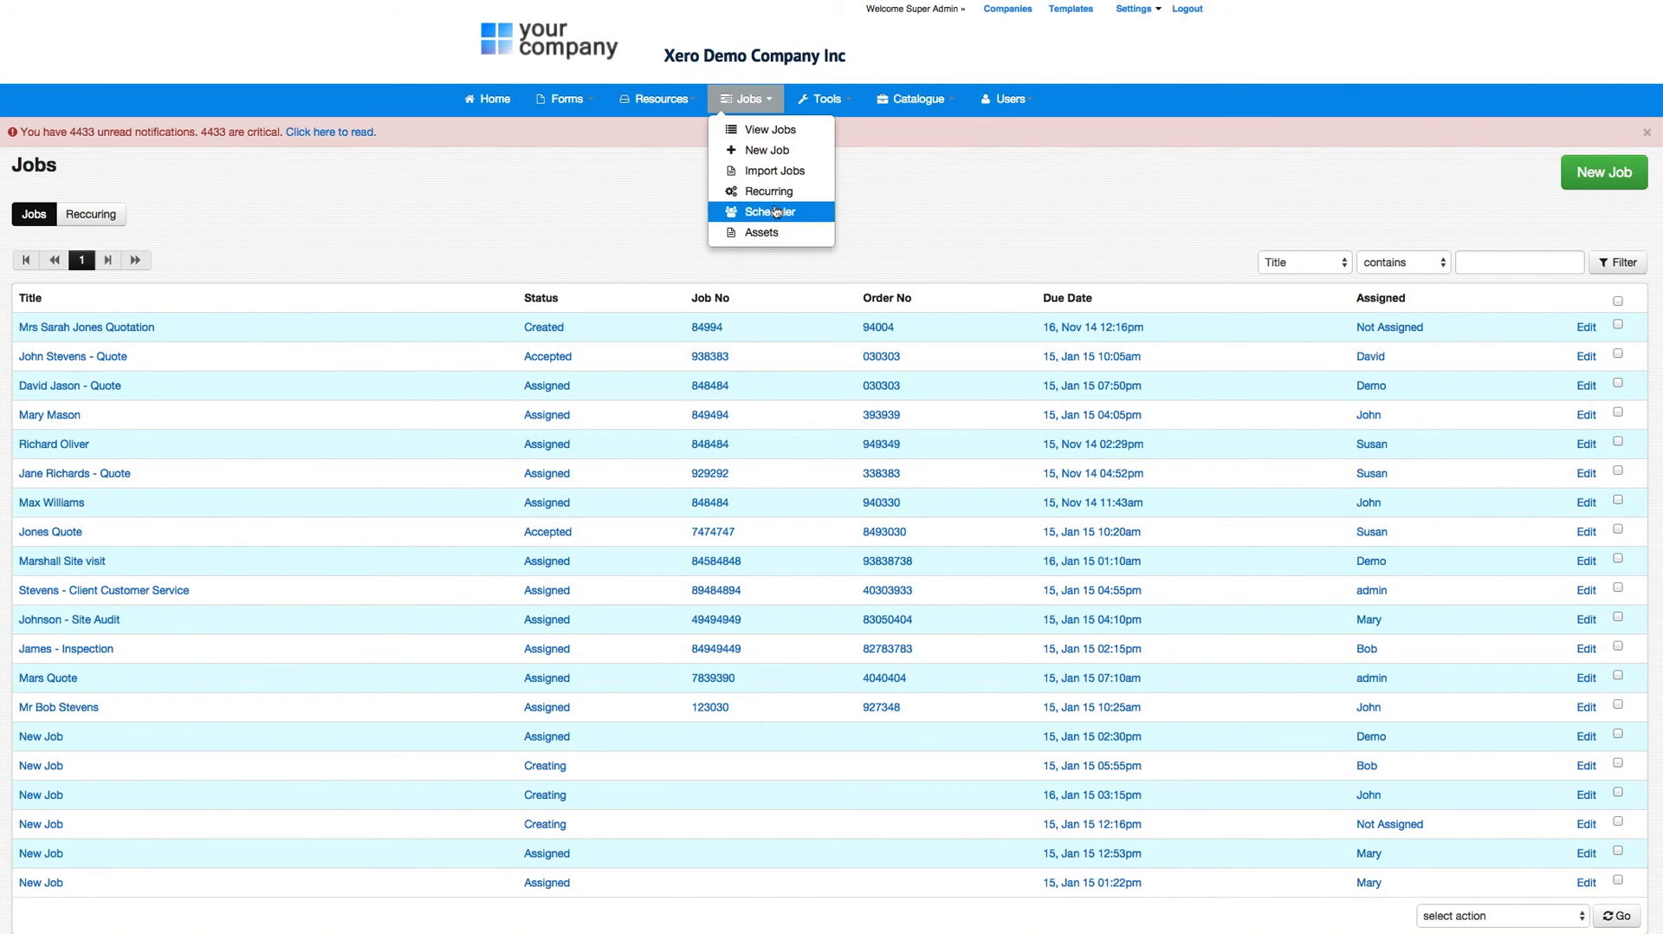
{"action": "left_click", "coordinate": [776, 210]}
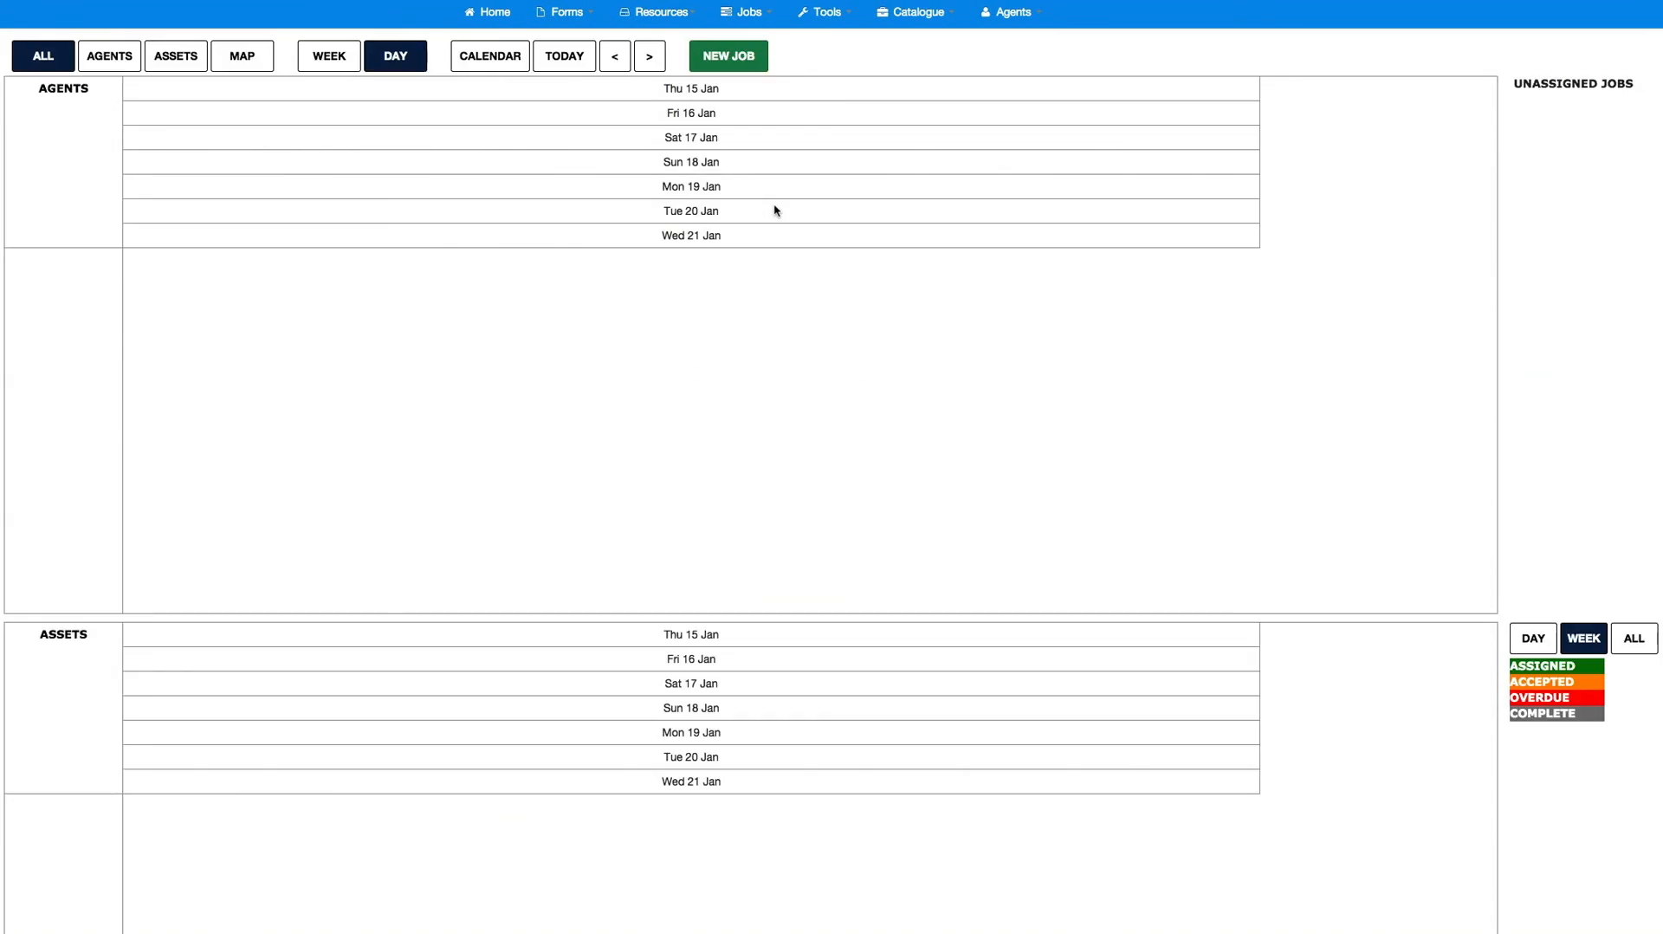